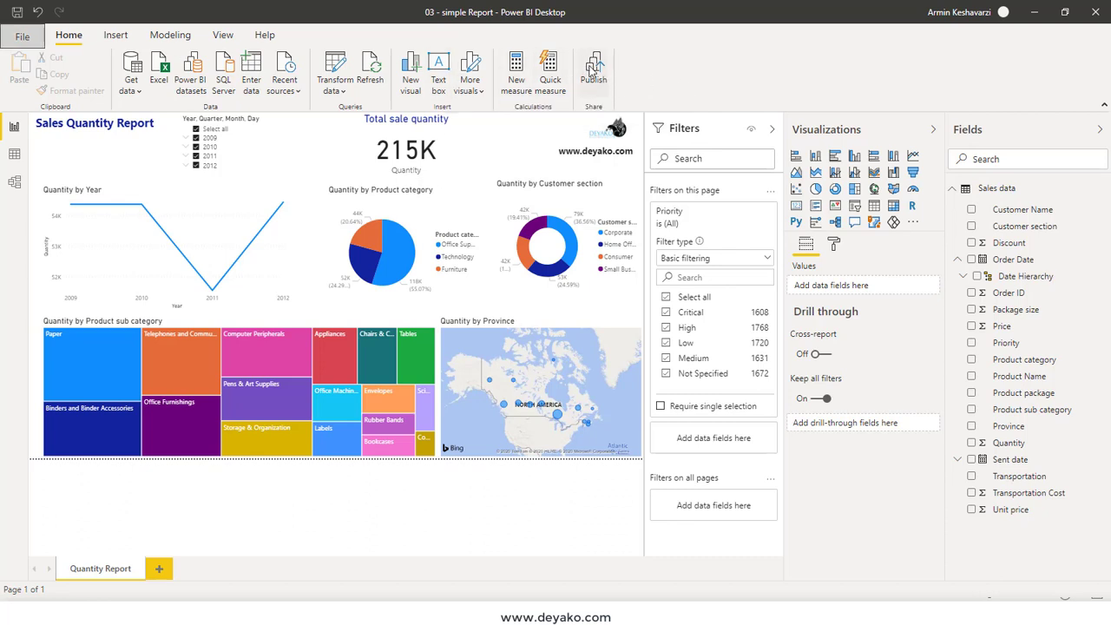
# Start publishing the Sales Quantity Report, reviewing the File > Export options along the way.
pyautogui.click(593, 72)
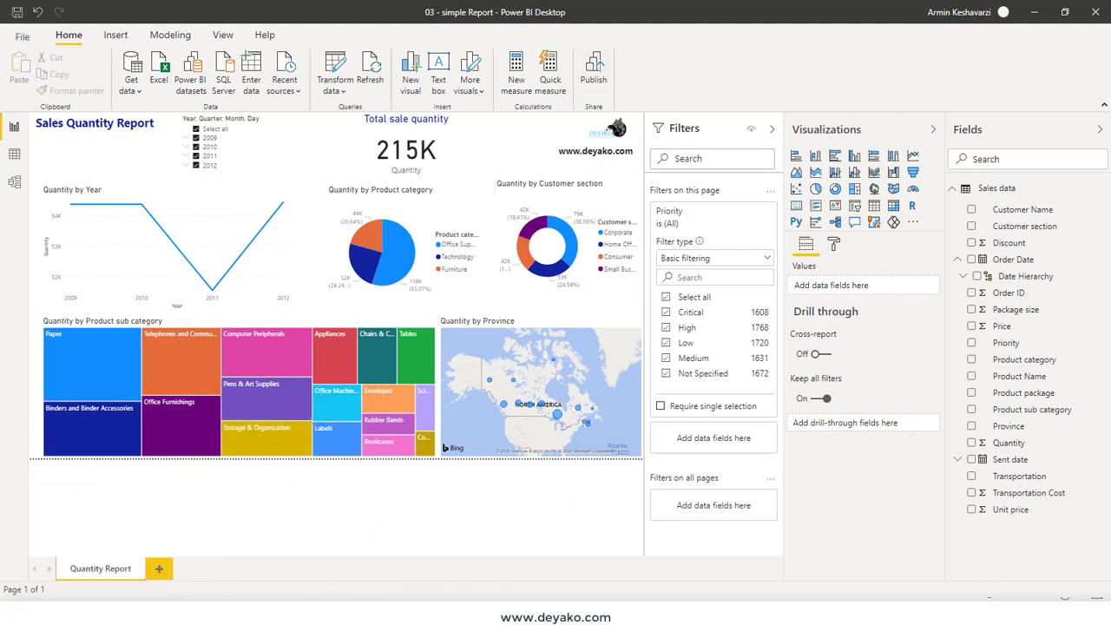
pyautogui.click(253, 546)
pyautogui.click(28, 49)
pyautogui.click(71, 209)
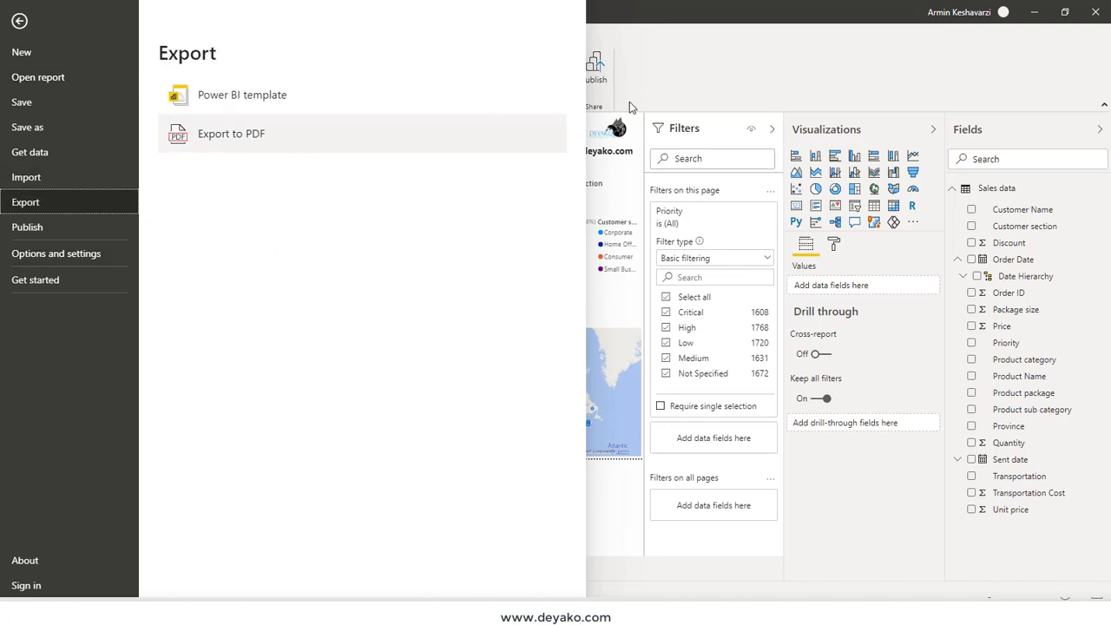
pyautogui.click(610, 433)
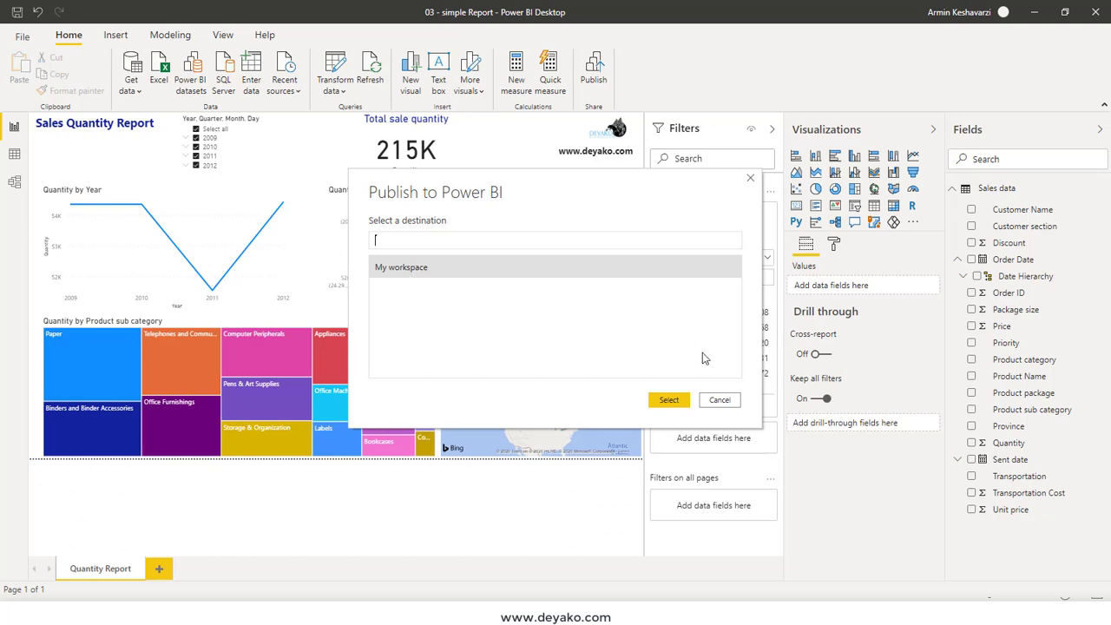
# Cancel the Publish dialog and sign out of the Power BI account.
pyautogui.click(721, 403)
pyautogui.click(936, 14)
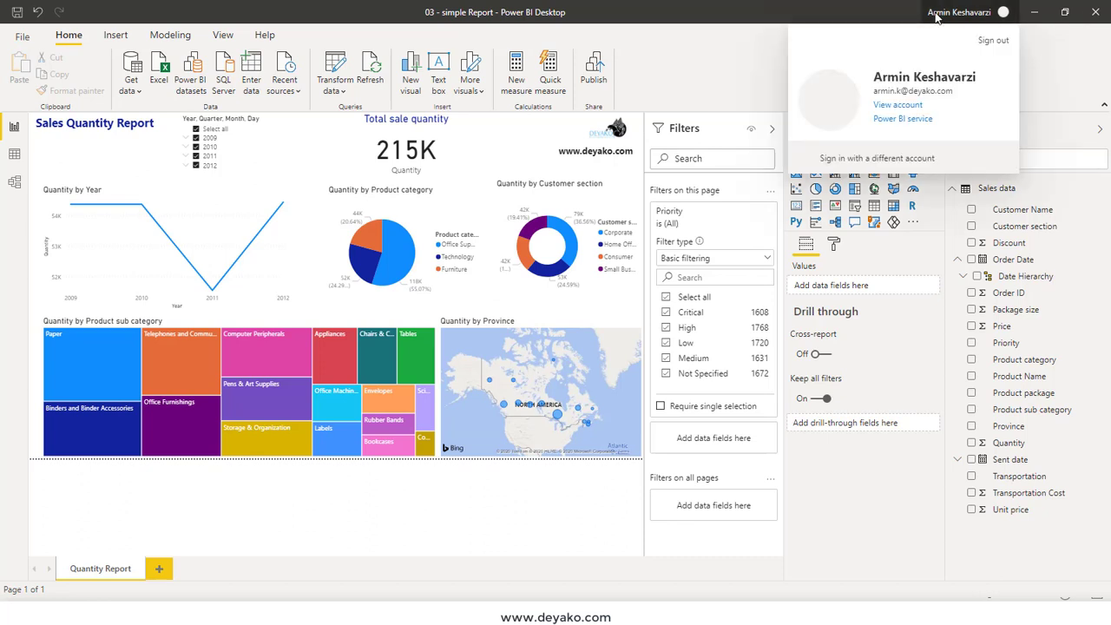
pyautogui.click(994, 41)
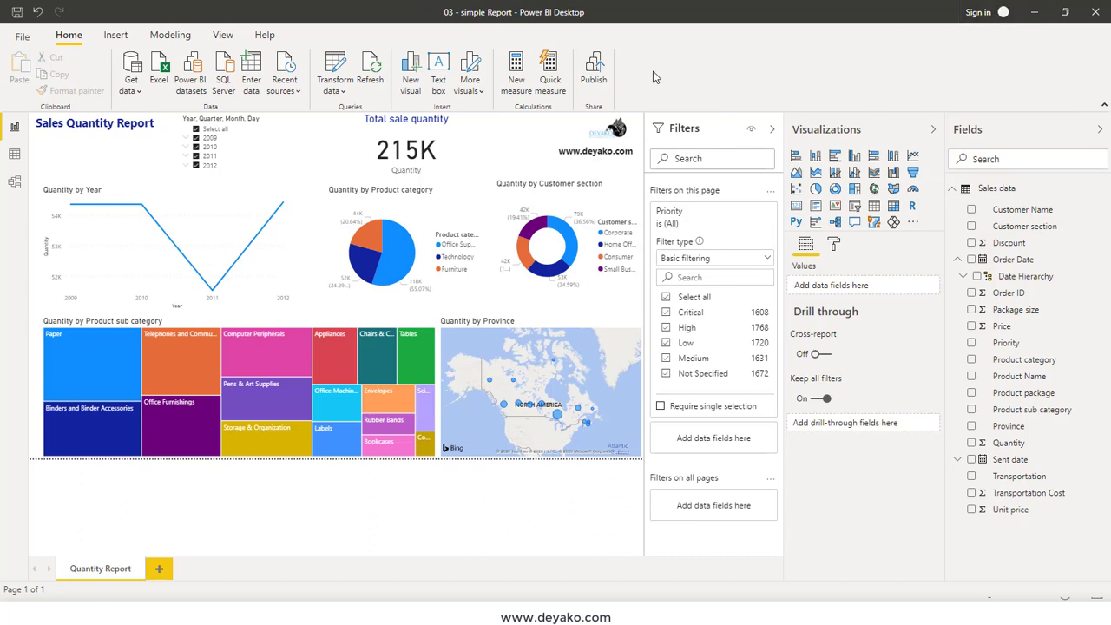
# Sign back in via Publish with the account's e-mail address and password.
pyautogui.click(596, 83)
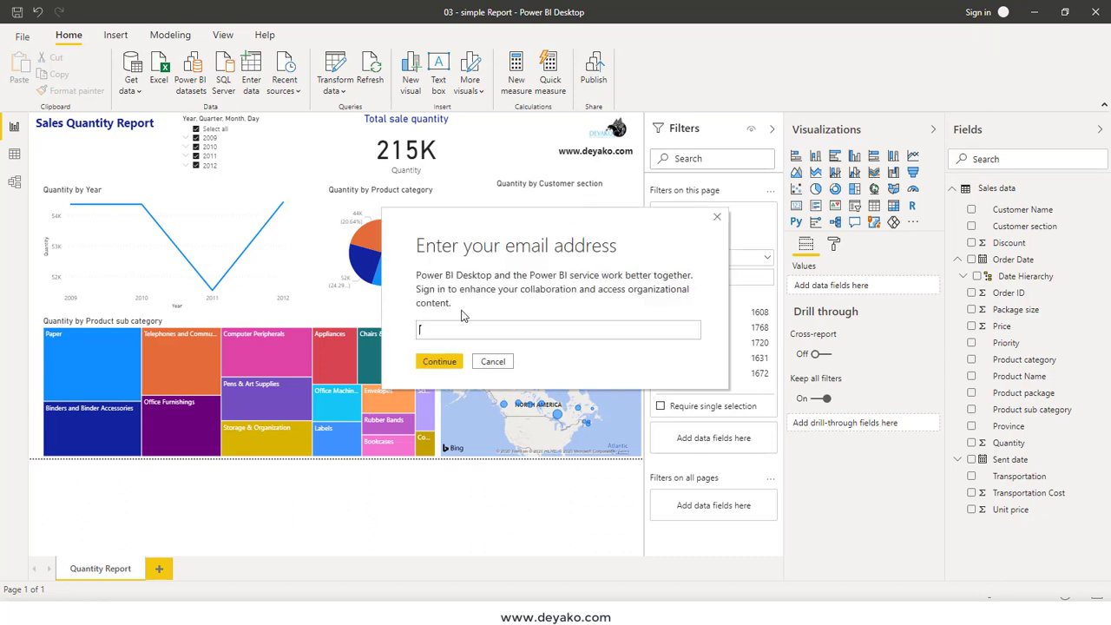
pyautogui.click(453, 363)
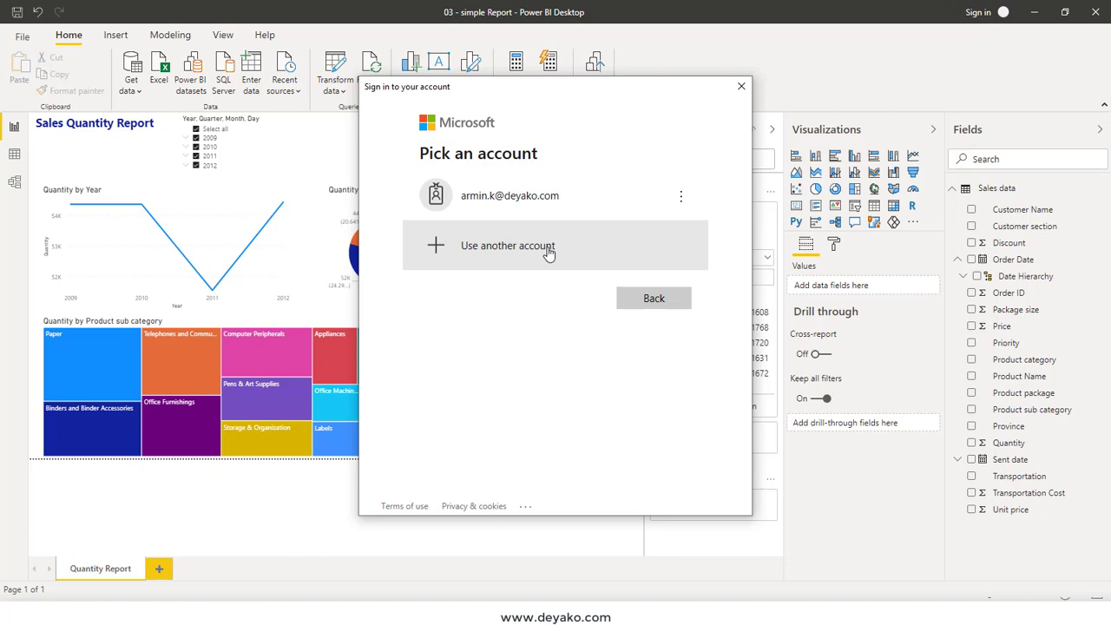
pyautogui.click(548, 251)
pyautogui.write('•••••••••••')
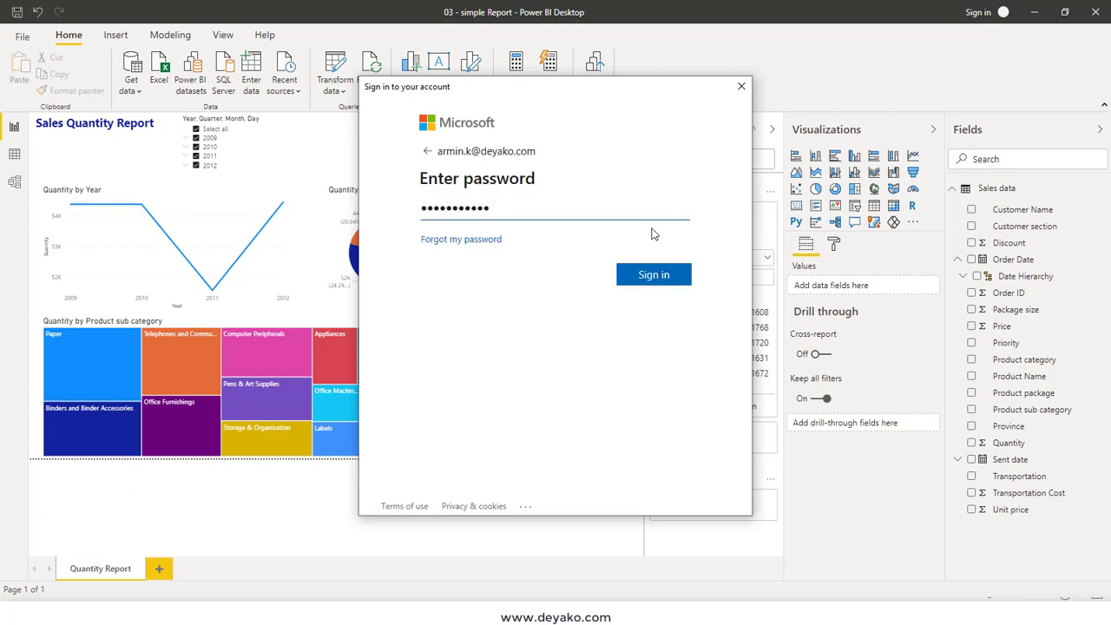
pyautogui.click(658, 287)
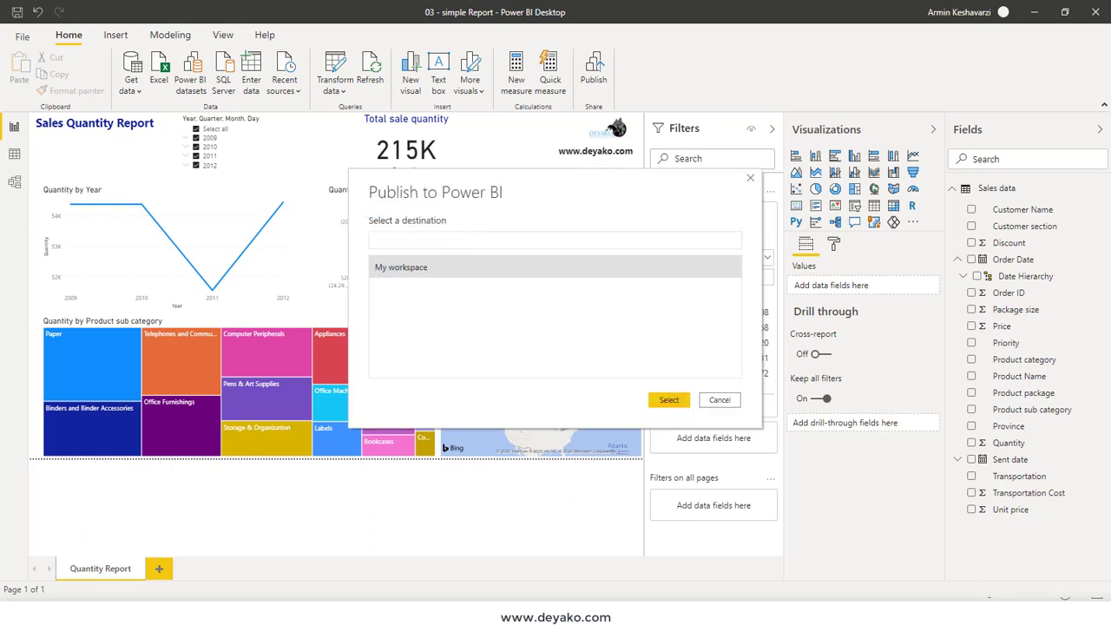
pyautogui.click(212, 564)
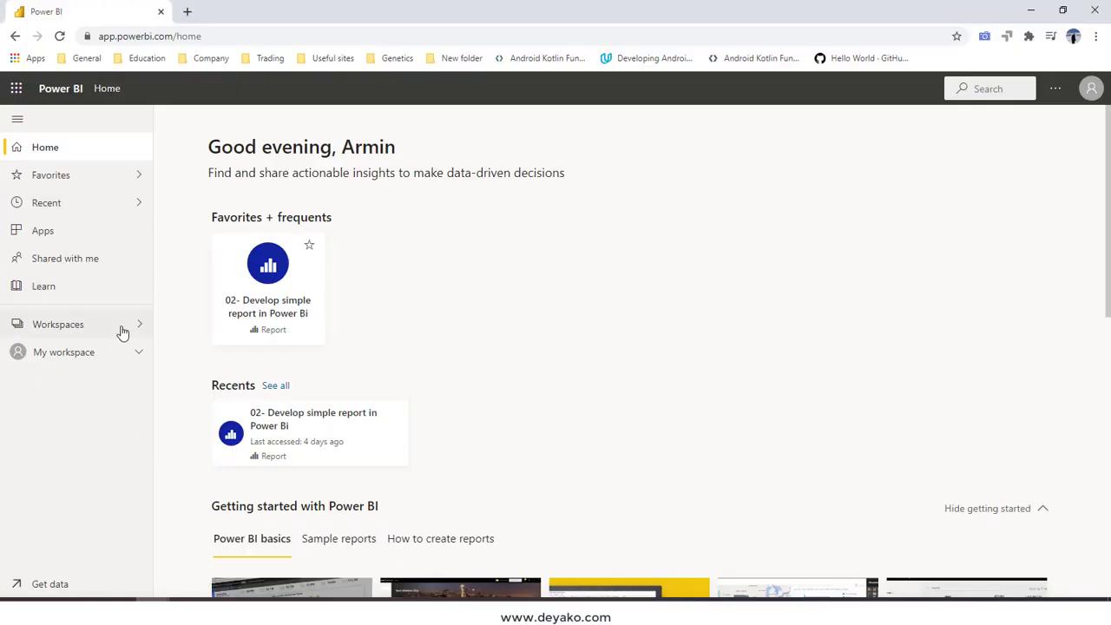
pyautogui.click(135, 327)
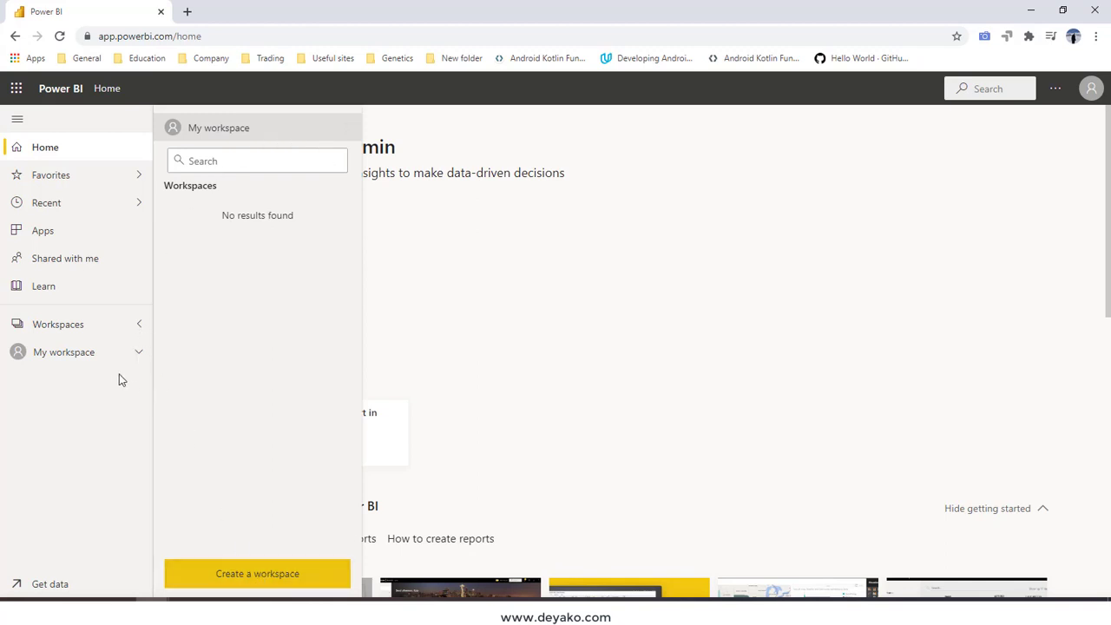
pyautogui.click(143, 325)
pyautogui.click(144, 326)
pyautogui.click(94, 437)
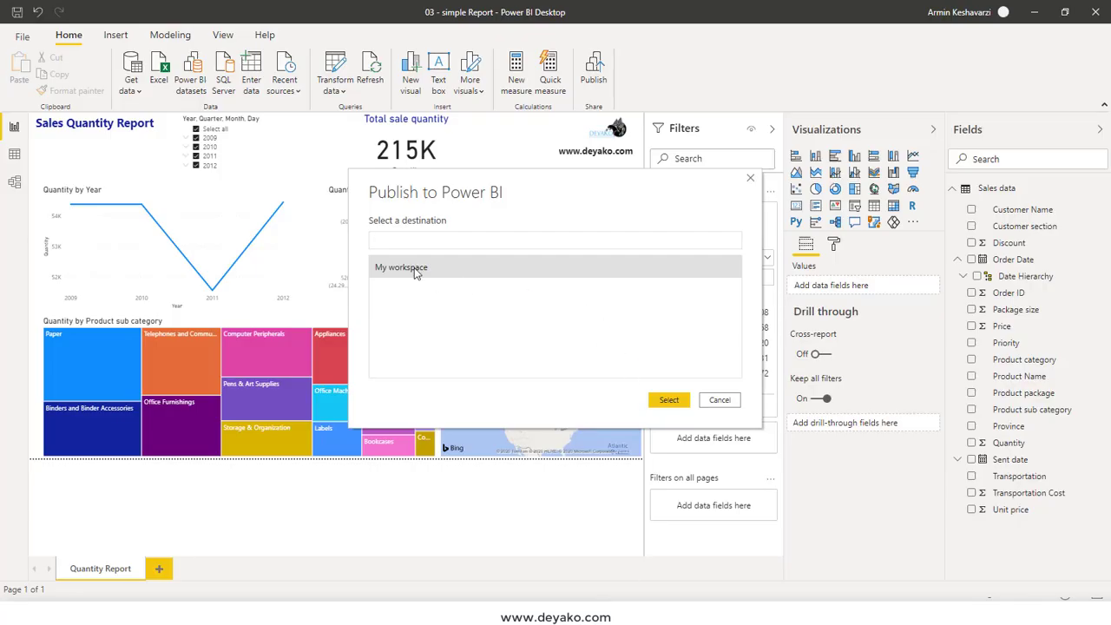
# Publish '03 - simple Report' to My workspace, open it online, and dismiss the success message.
pyautogui.click(665, 400)
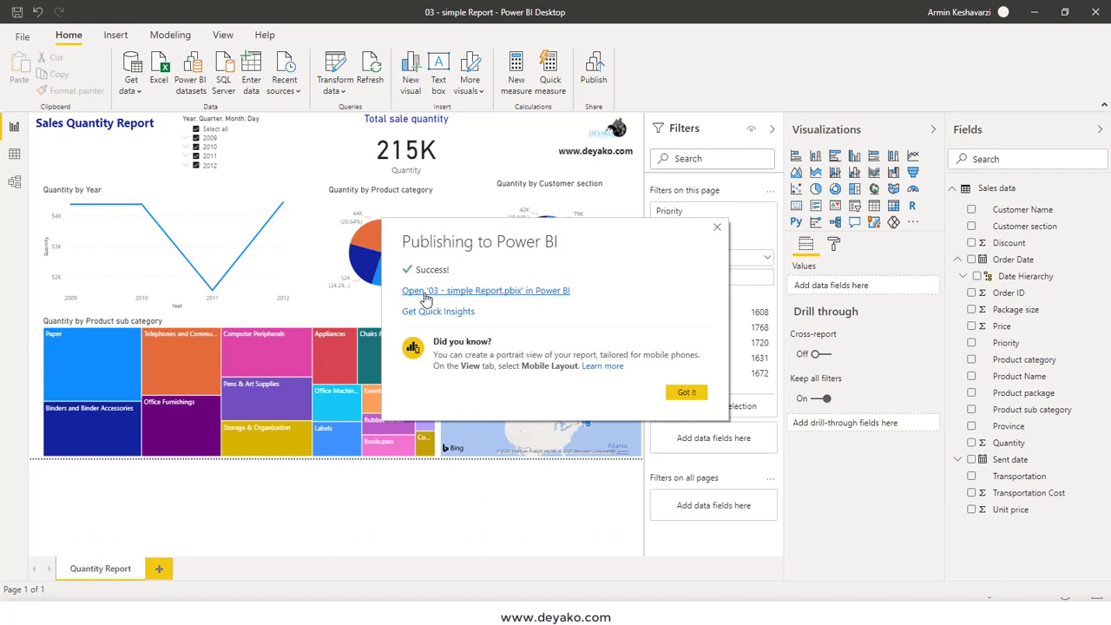
pyautogui.click(426, 295)
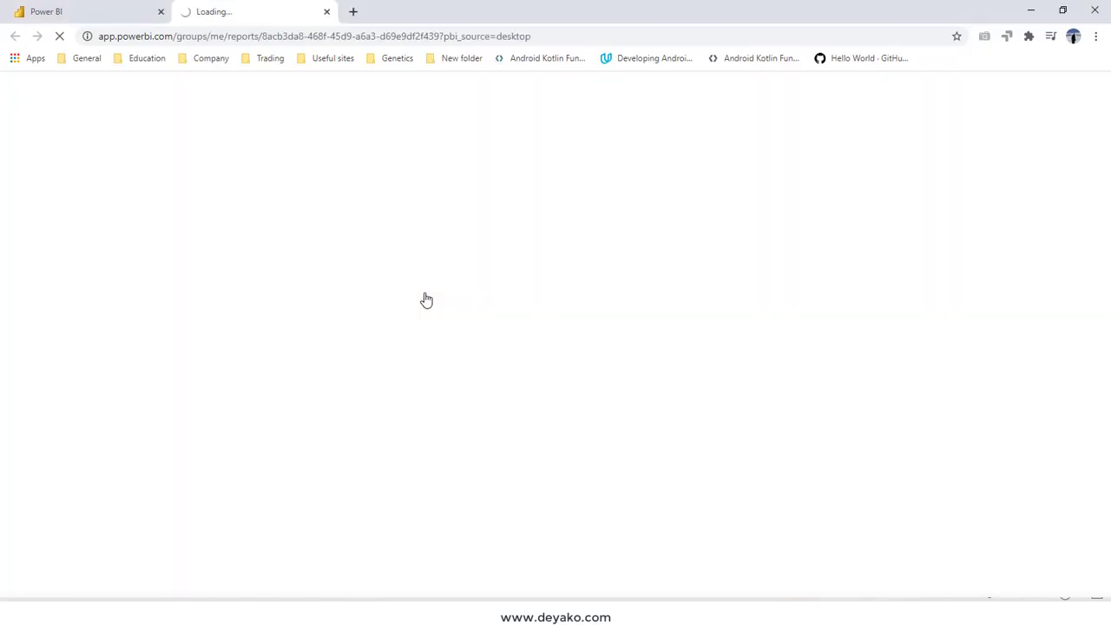
pyautogui.click(252, 9)
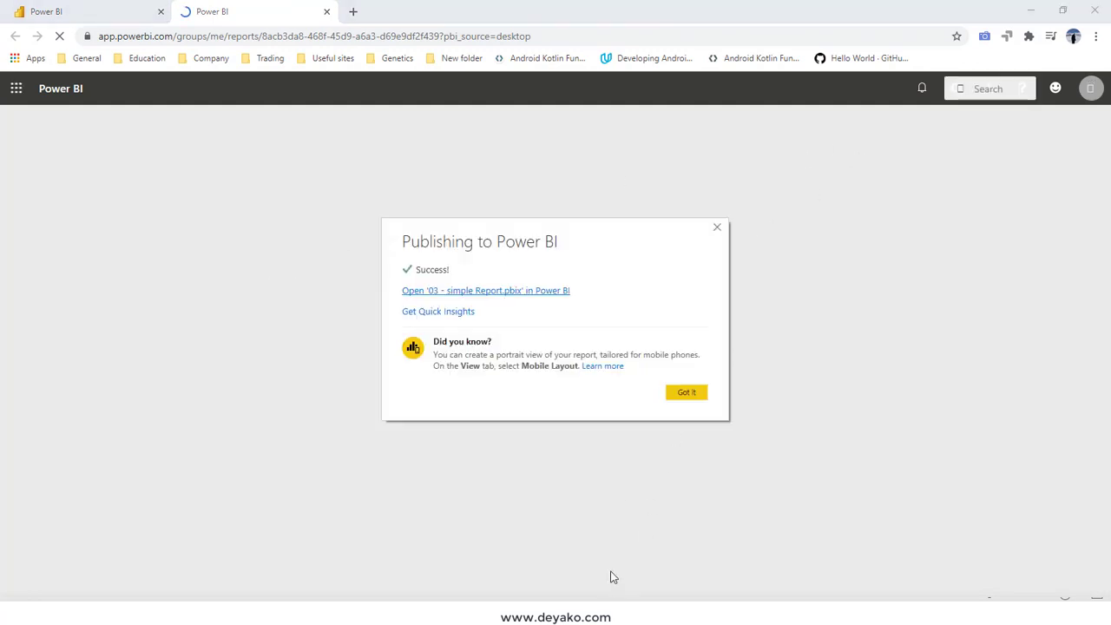
pyautogui.click(685, 393)
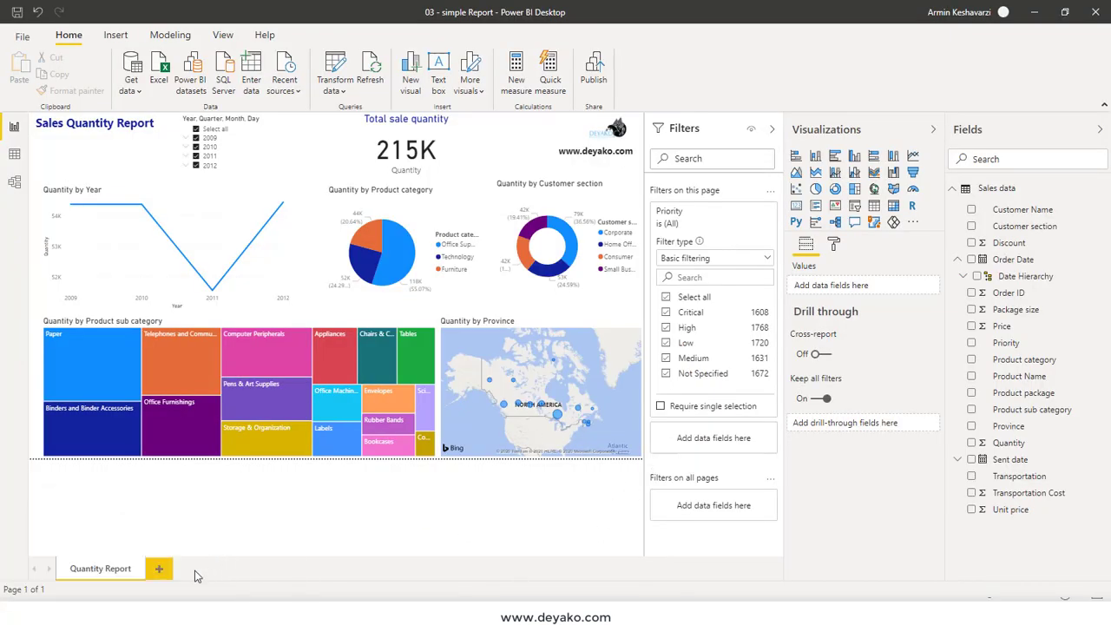
# View the published report in the browser and expand the Priority filter to see its values.
pyautogui.click(235, 560)
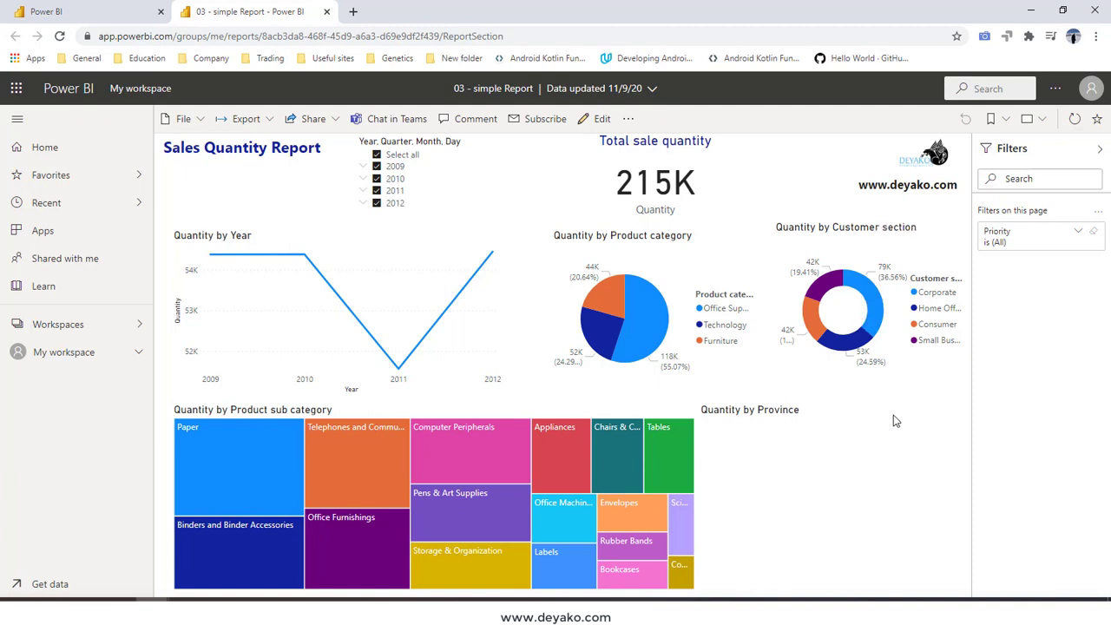
pyautogui.click(1076, 236)
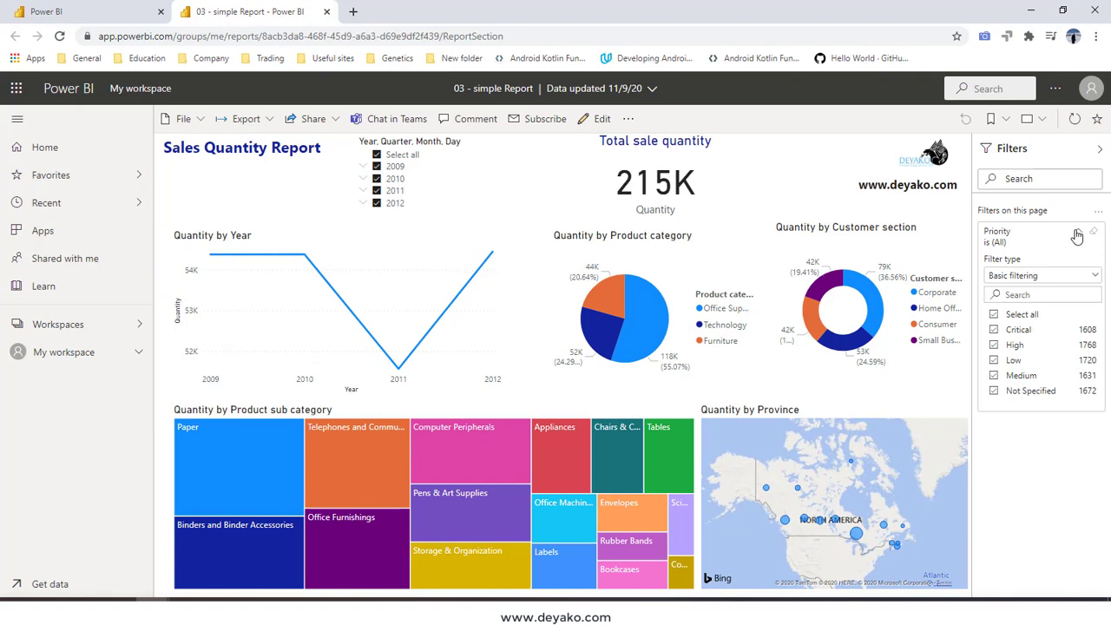
pyautogui.click(1077, 236)
pyautogui.click(1077, 236)
# Clear and re-include the years in the year slicer so all data still shows.
pyautogui.click(379, 154)
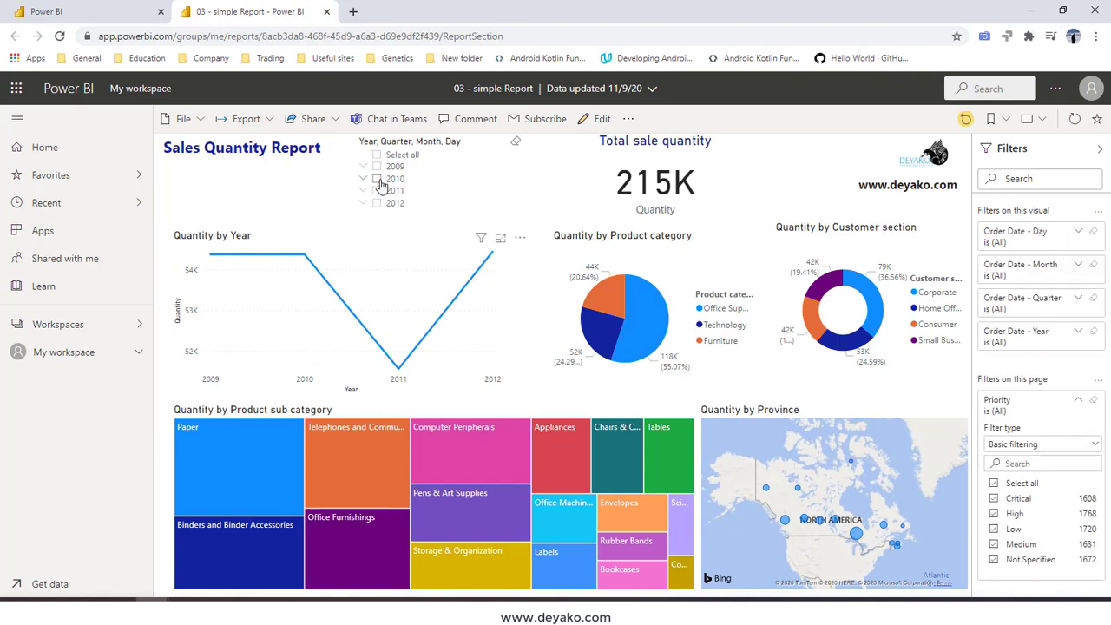
pyautogui.click(376, 178)
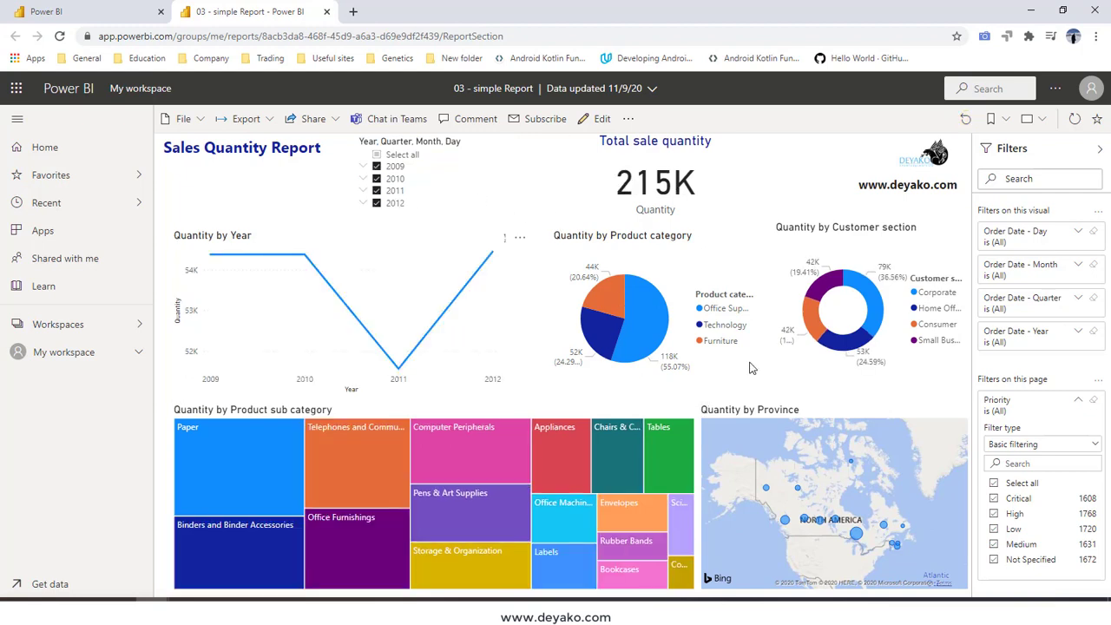
pyautogui.click(585, 202)
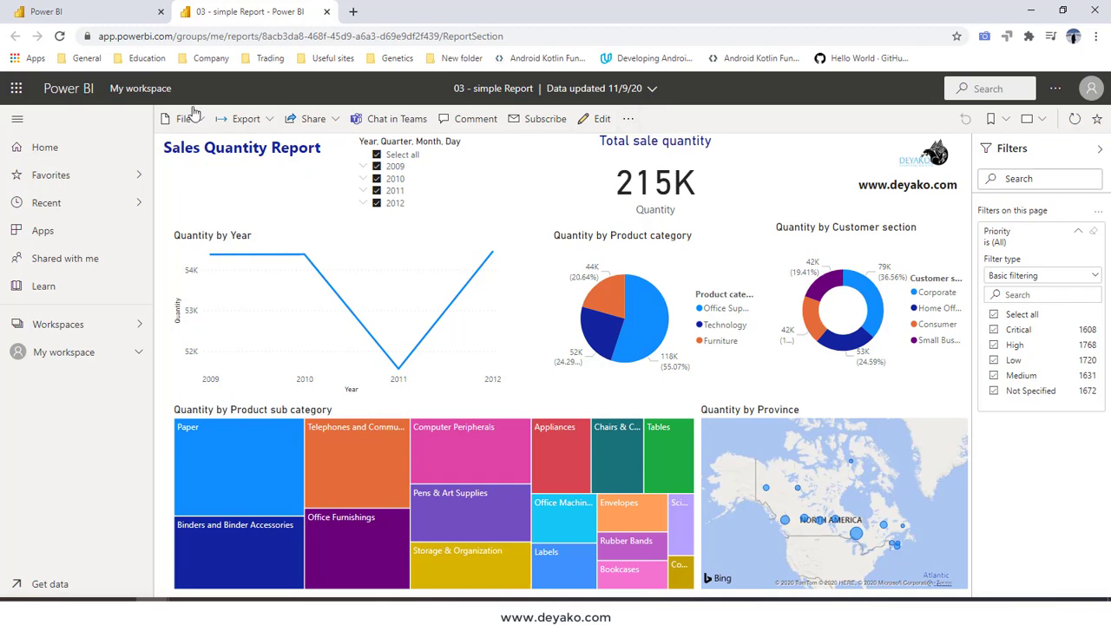
pyautogui.click(198, 120)
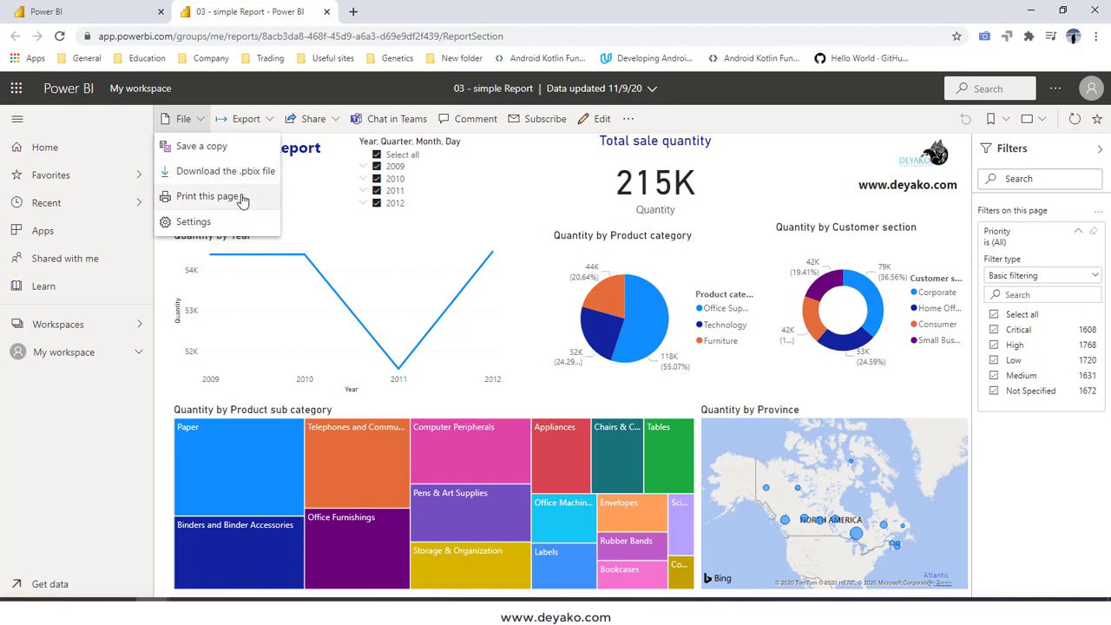
# Browse the report's export and share options, then start the free 60-day Power BI Pro trial.
pyautogui.click(267, 125)
pyautogui.click(261, 121)
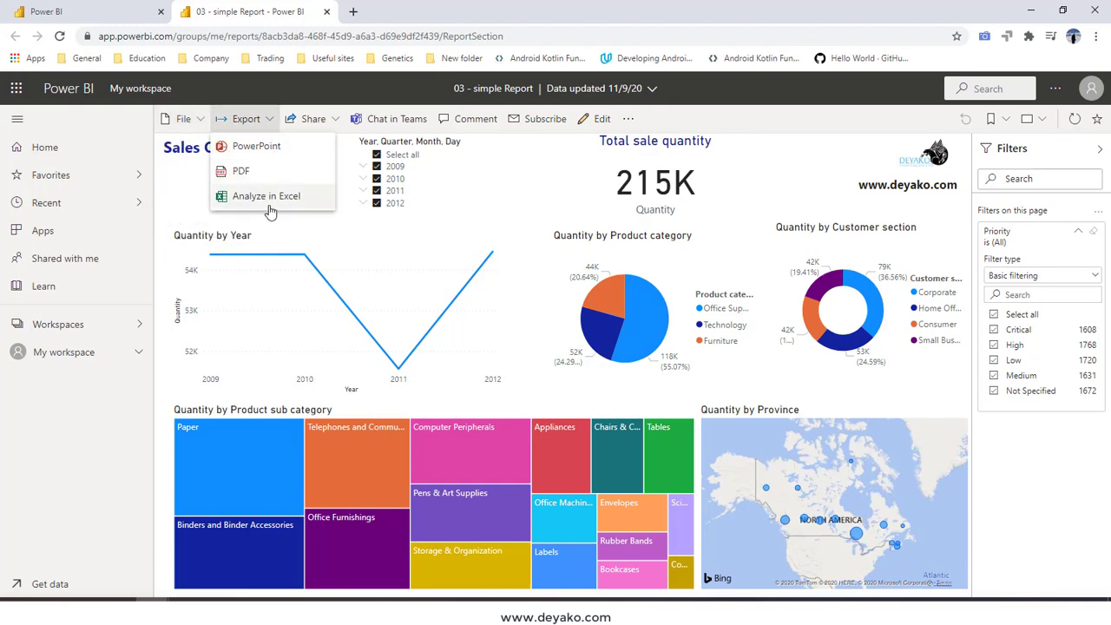
pyautogui.click(335, 125)
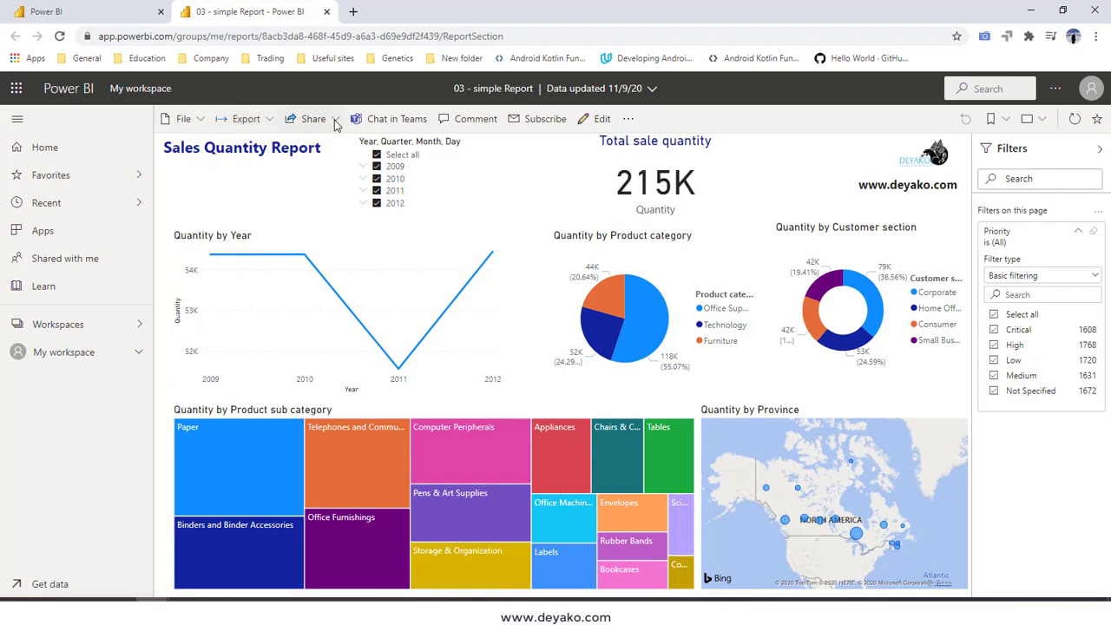
pyautogui.click(335, 121)
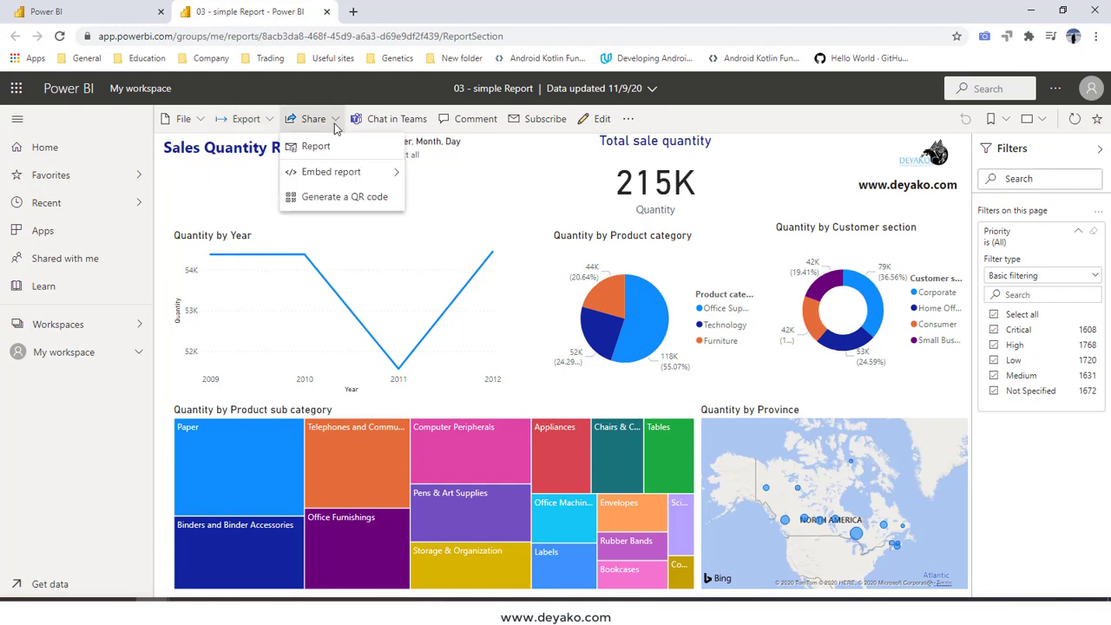
pyautogui.click(325, 153)
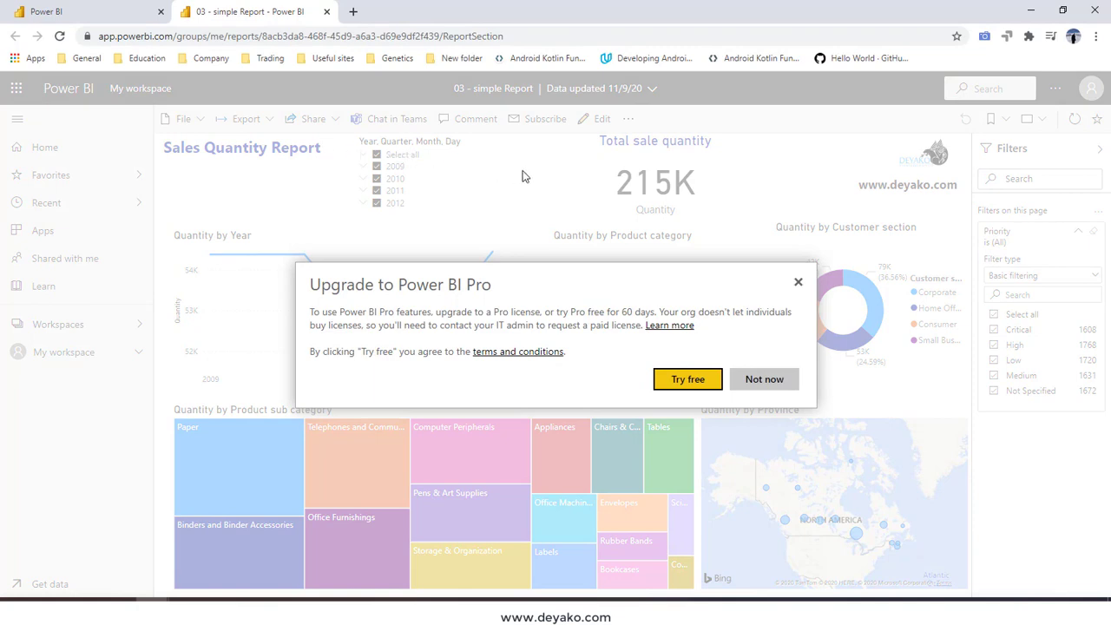
pyautogui.click(685, 379)
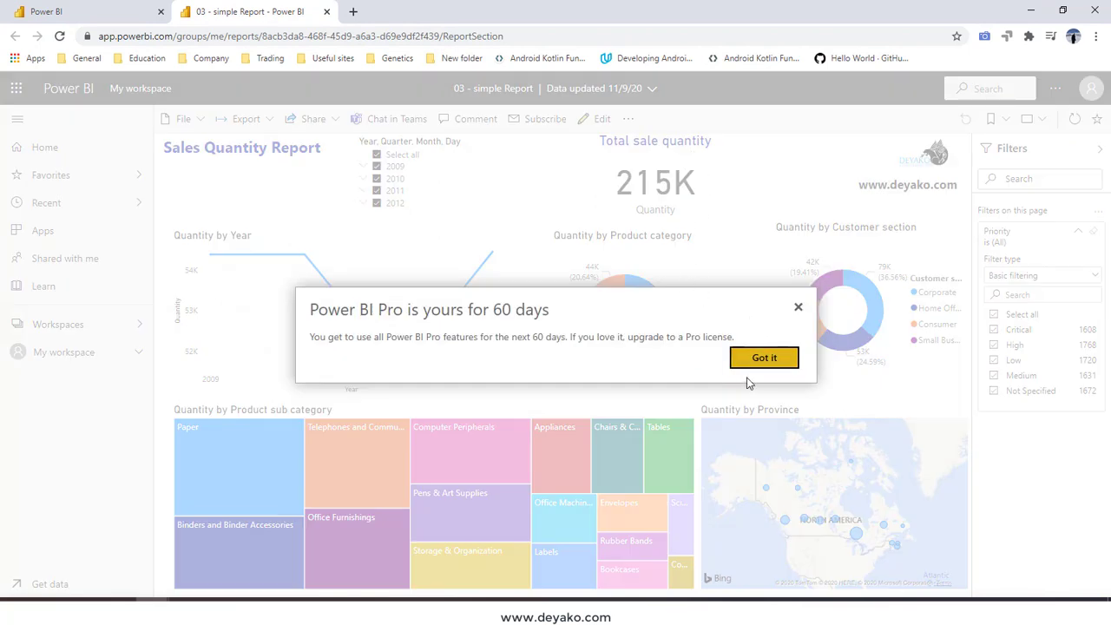
pyautogui.click(760, 360)
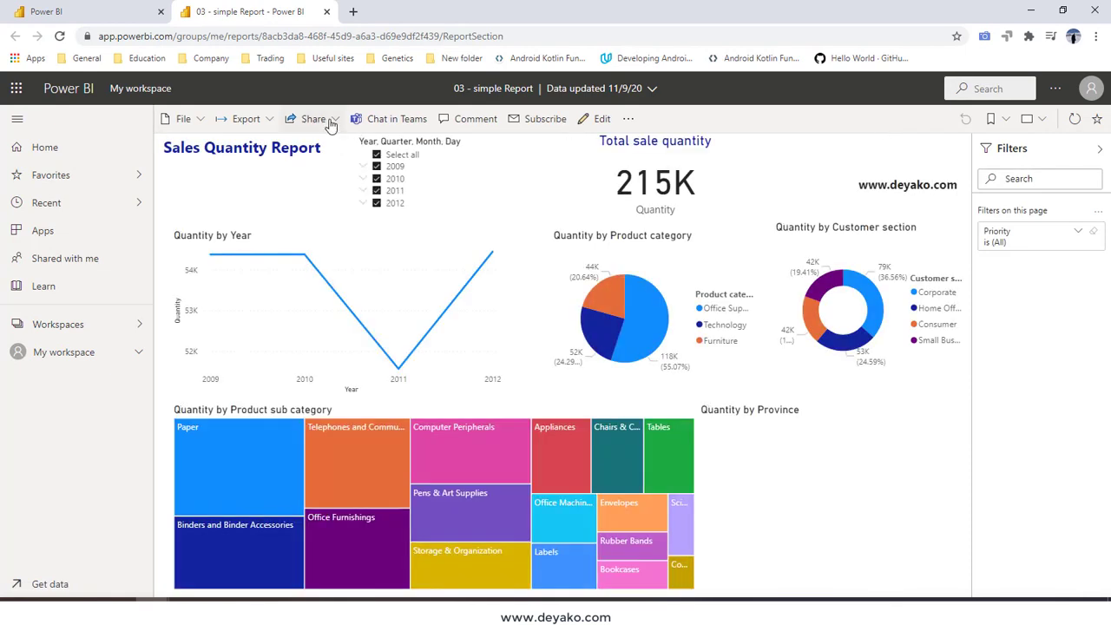
# Share the report itself with a suggested recipient and the message 'This report'.
pyautogui.click(330, 122)
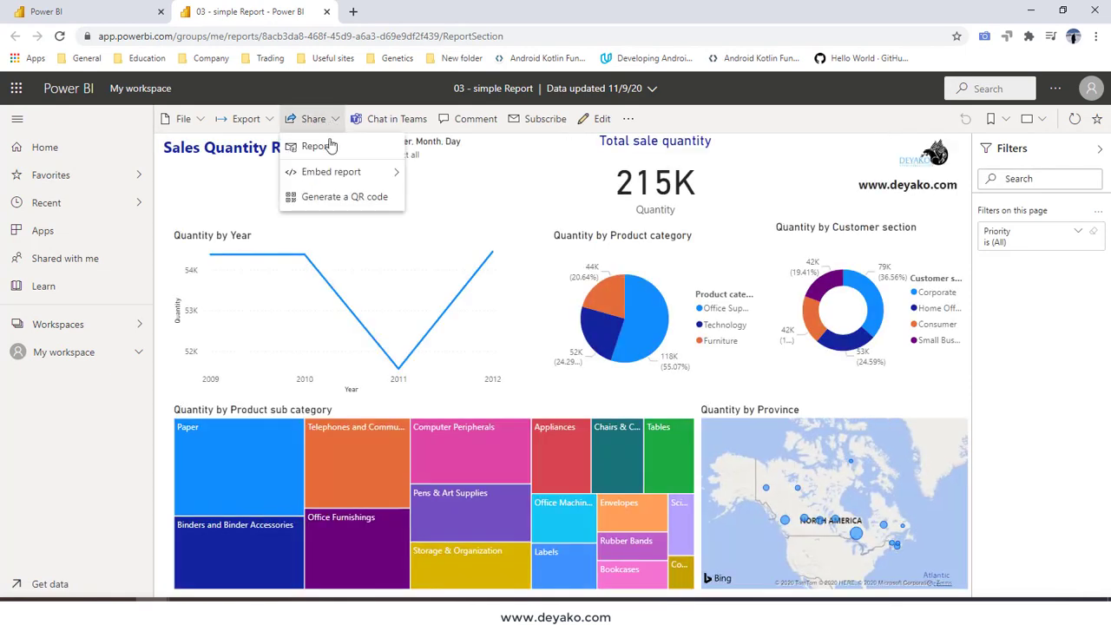
pyautogui.click(330, 153)
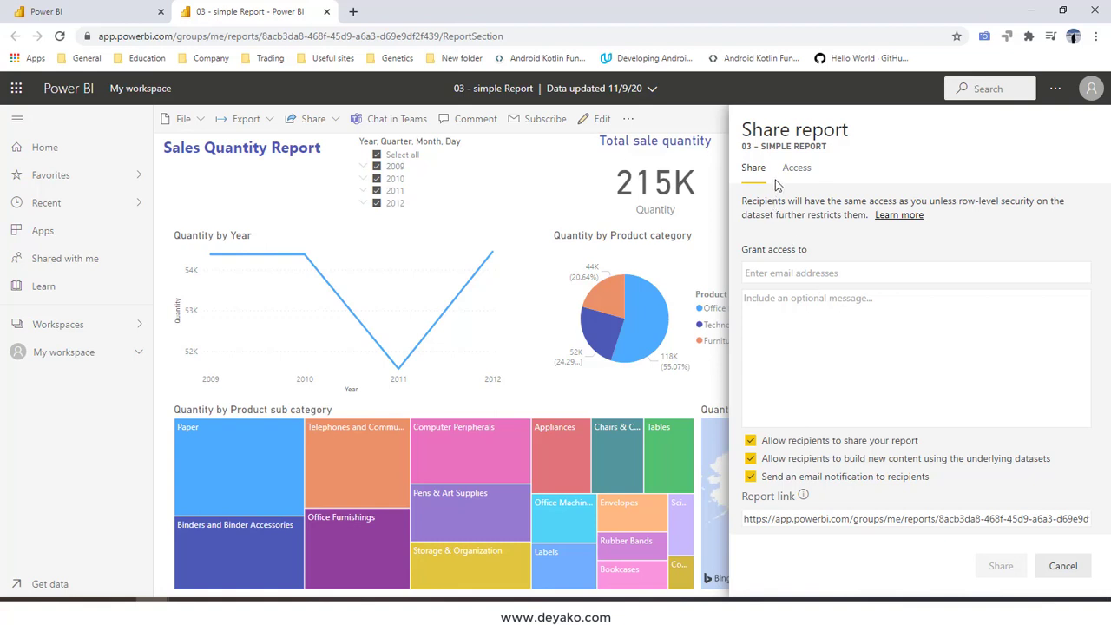
pyautogui.click(776, 270)
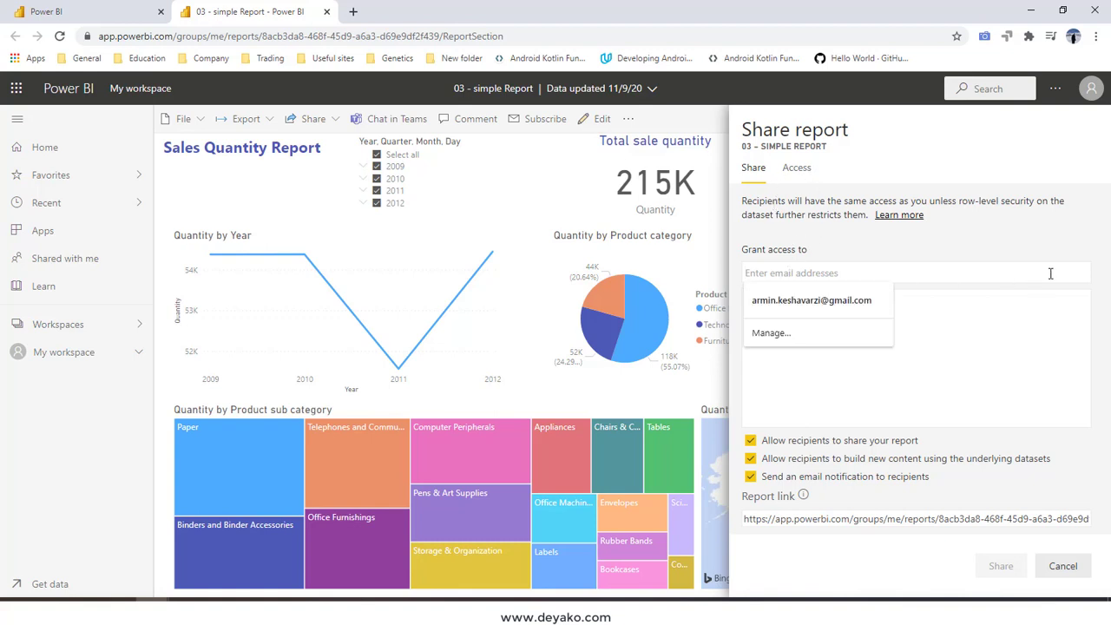
pyautogui.click(962, 354)
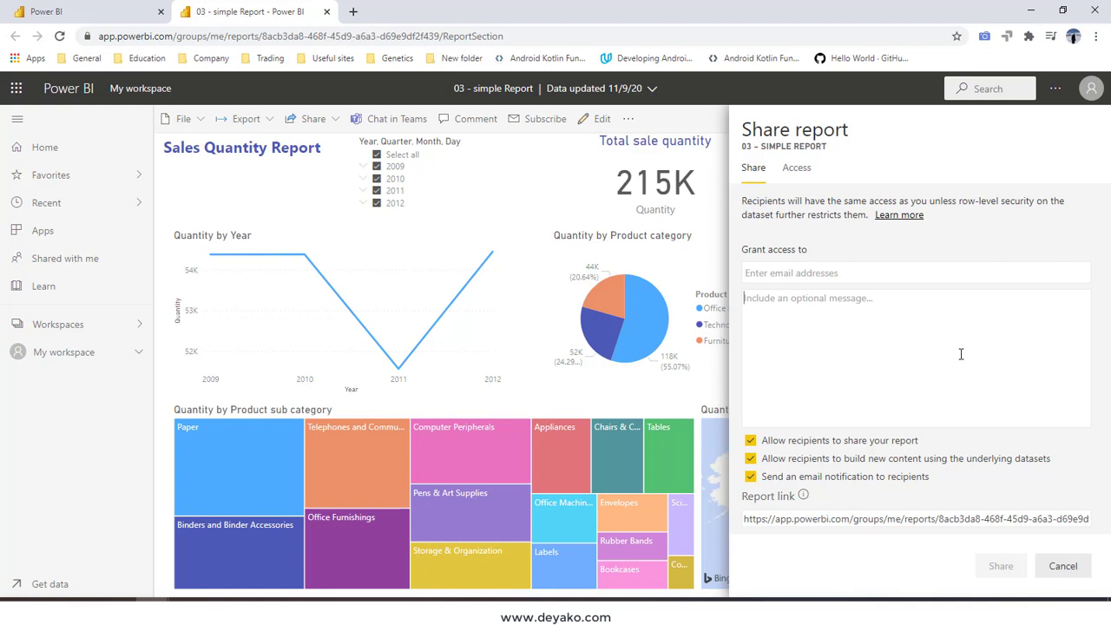
pyautogui.click(781, 274)
pyautogui.click(796, 299)
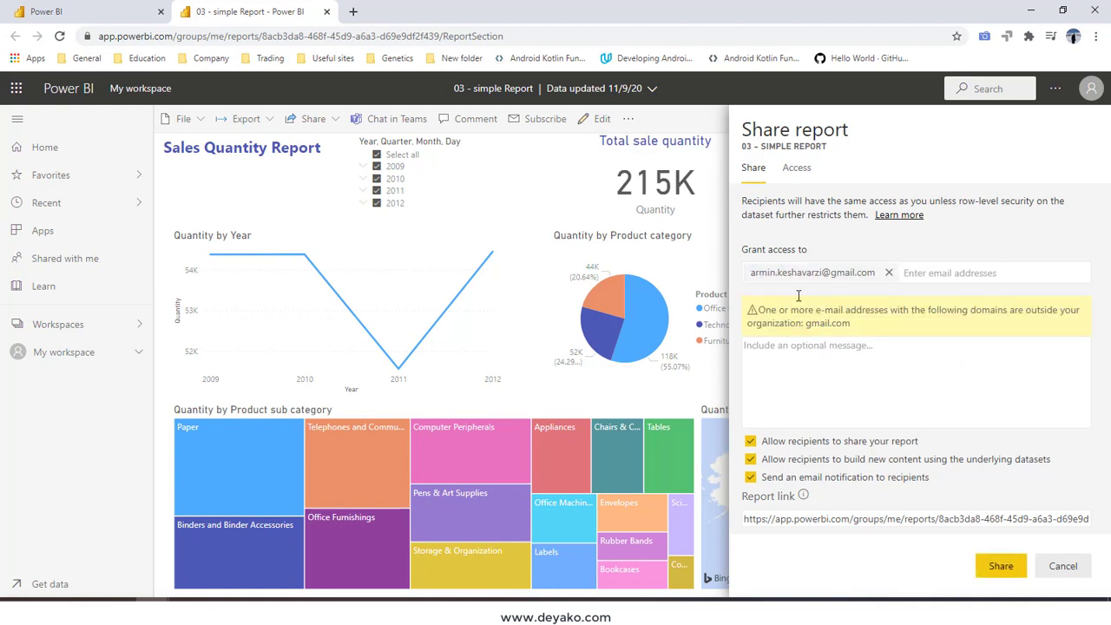
pyautogui.write('This r')
pyautogui.write('eport')
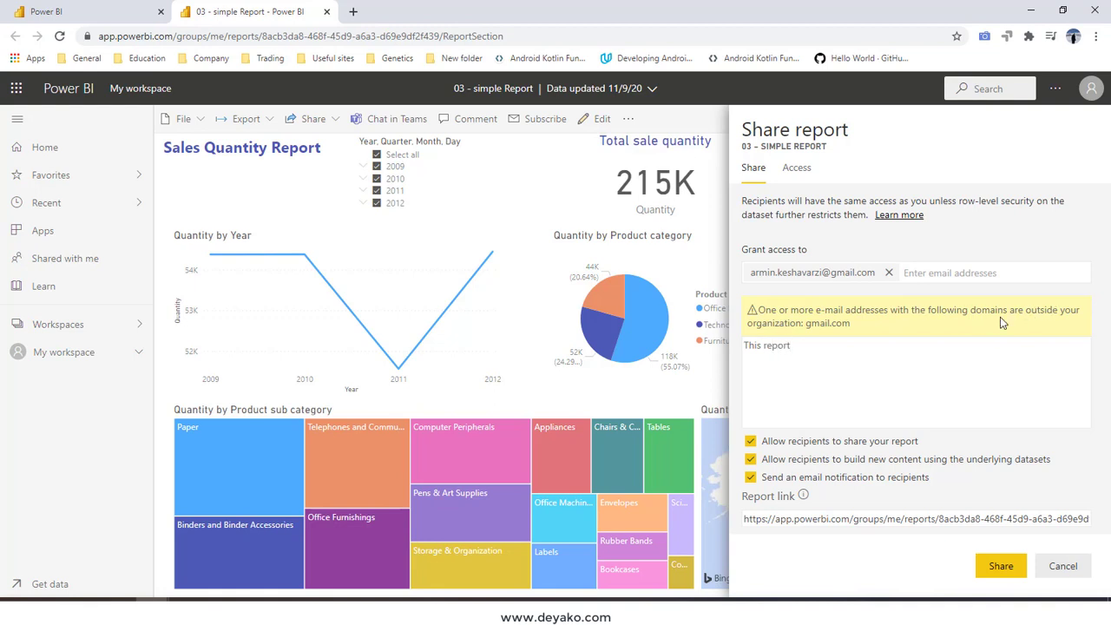
# Replace the outside-organization recipient with the in-organization colleague's e-mail address.
pyautogui.moveTo(969, 310)
pyautogui.mouseDown()
pyautogui.moveTo(1009, 315)
pyautogui.moveTo(836, 326)
pyautogui.mouseUp()
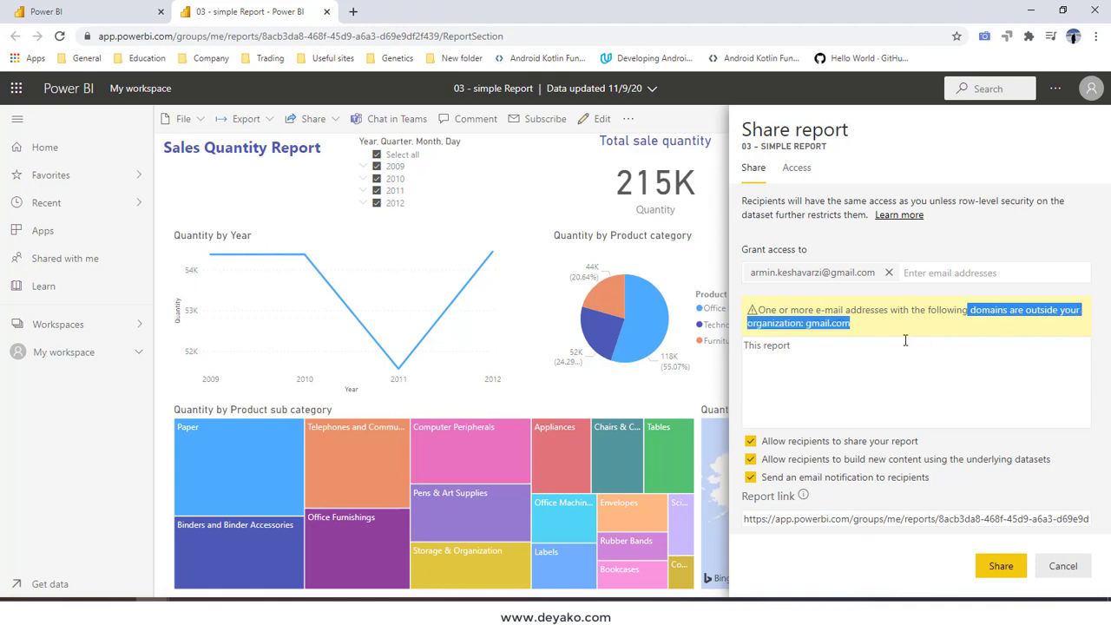
pyautogui.doubleClick(829, 323)
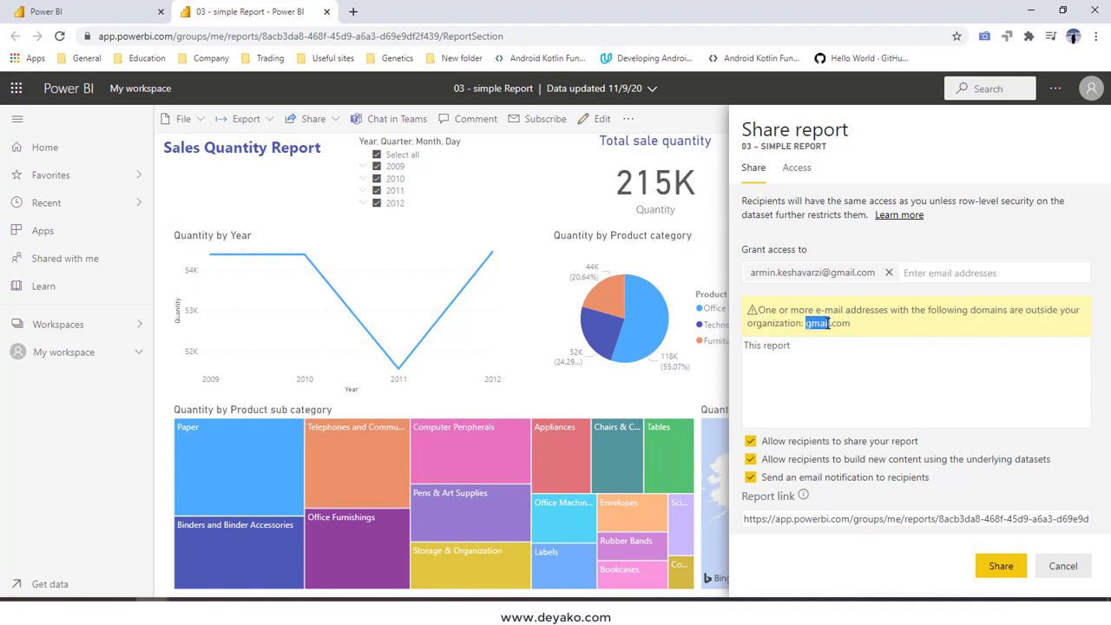
pyautogui.click(888, 273)
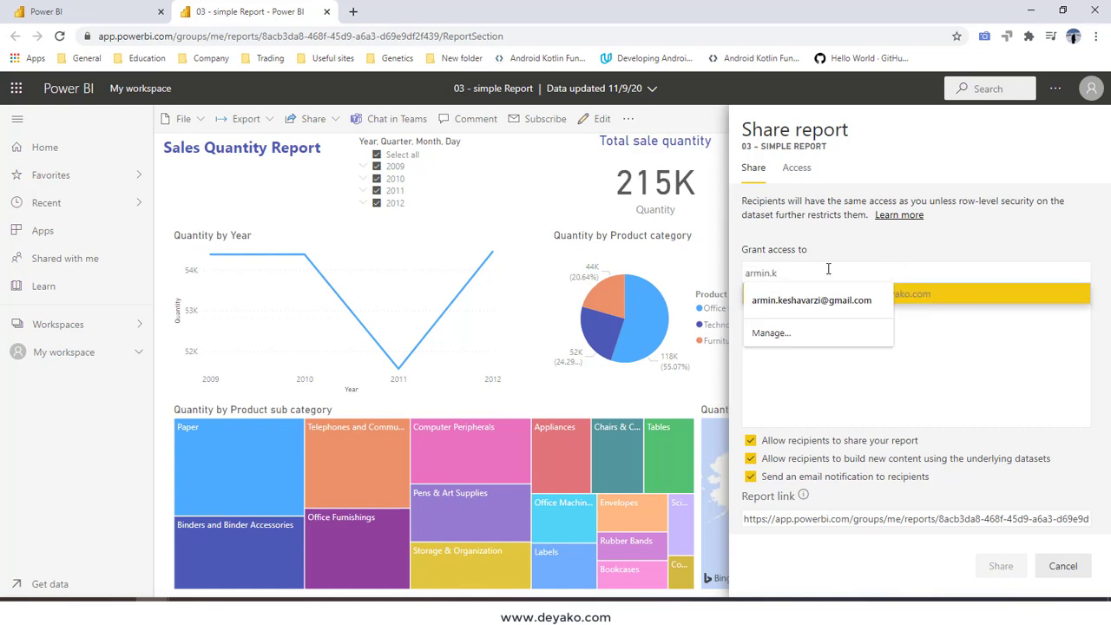
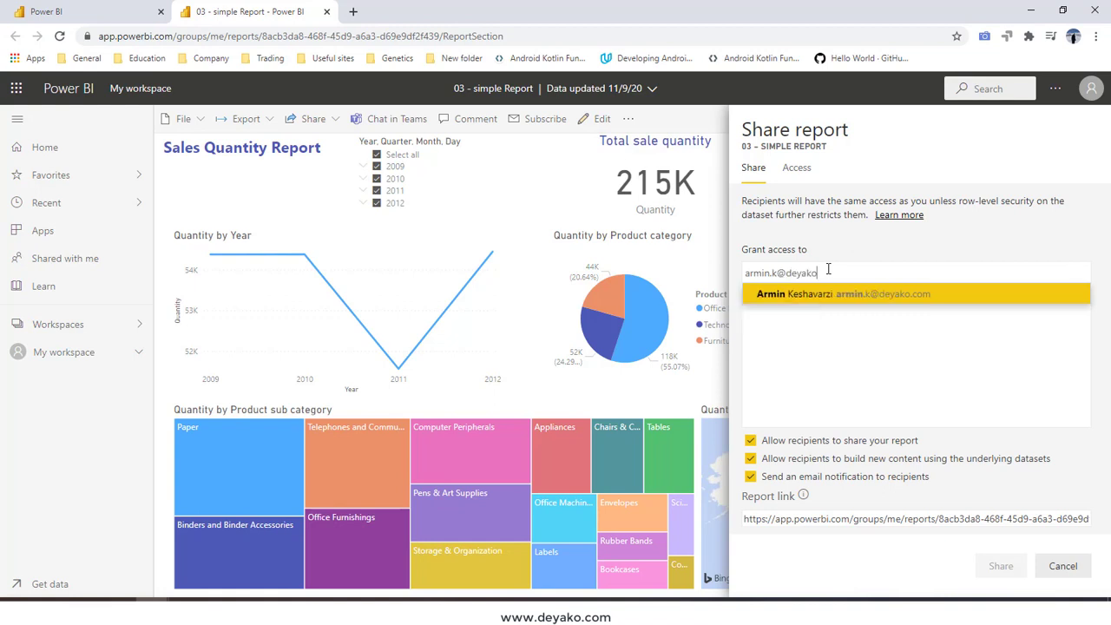
pyautogui.click(905, 293)
pyautogui.write('This report')
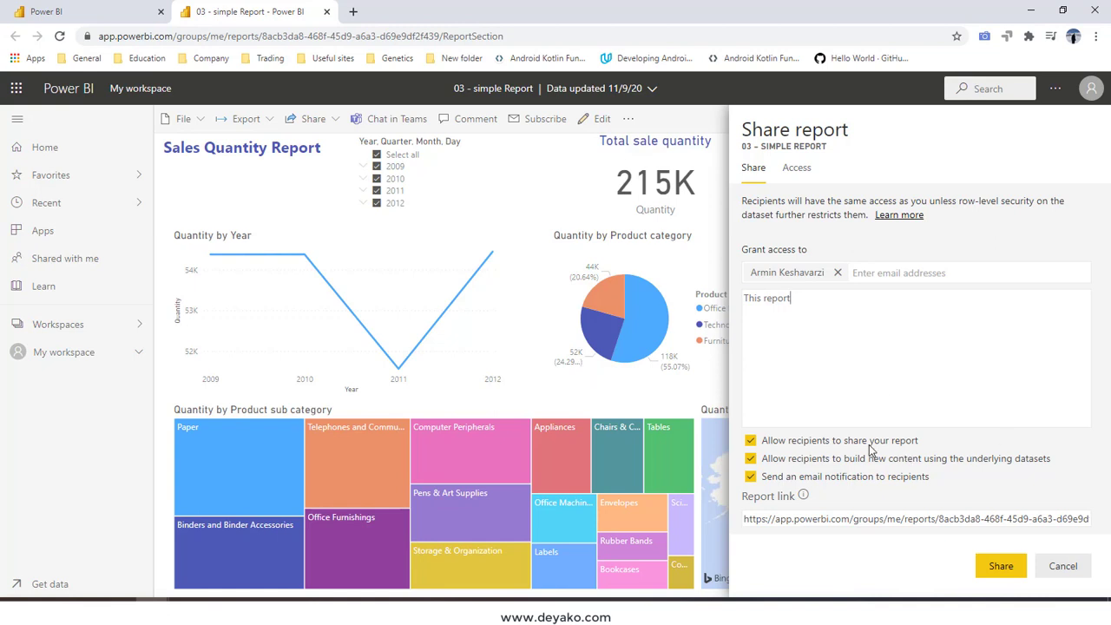
pyautogui.click(792, 519)
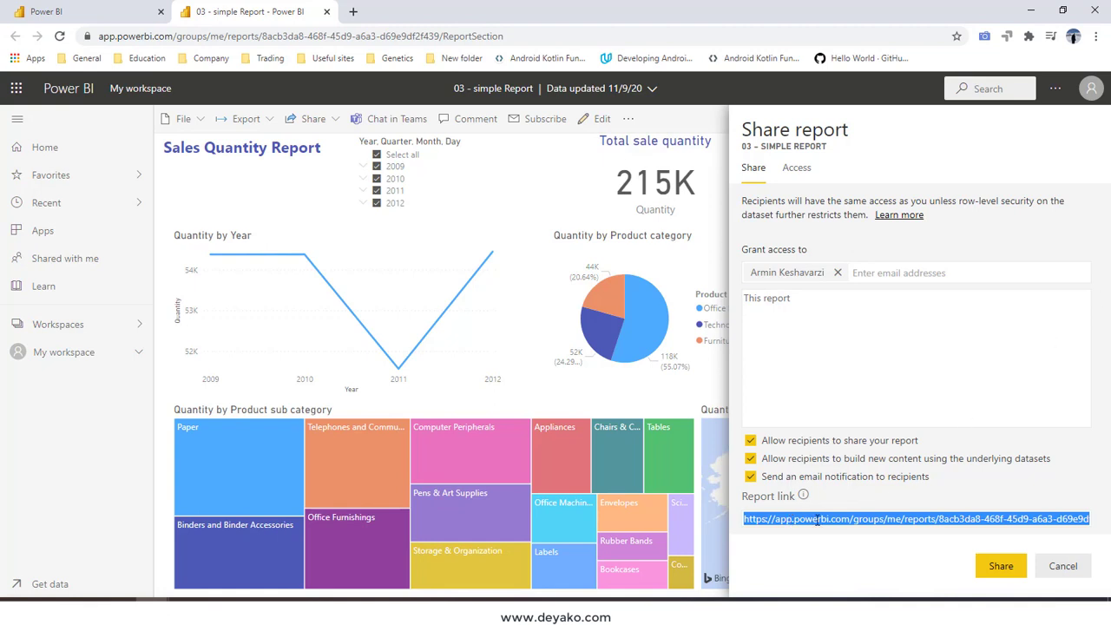
pyautogui.click(817, 519)
pyautogui.click(805, 170)
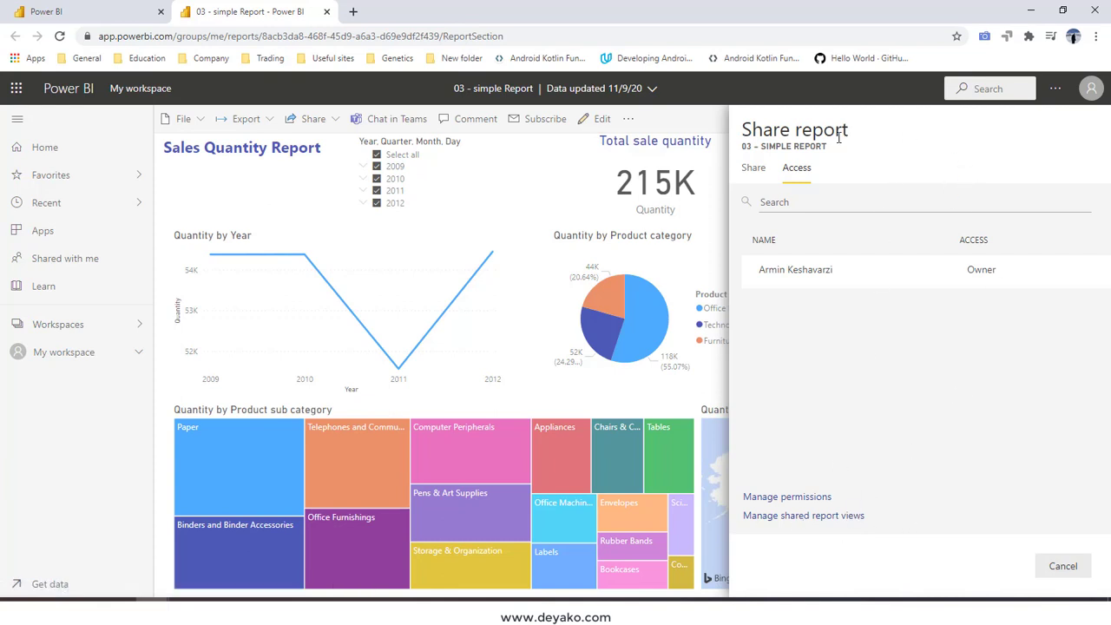
pyautogui.click(767, 170)
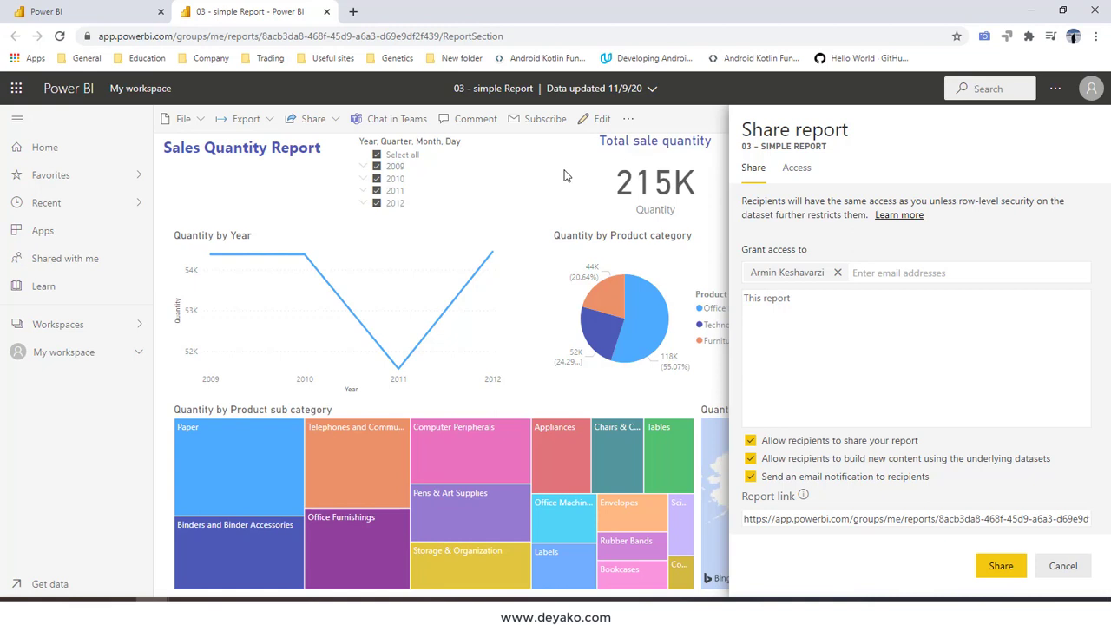
# Close the share pane unsent, check Comments and Teams chat, and put the report into edit mode.
pyautogui.press('Escape')
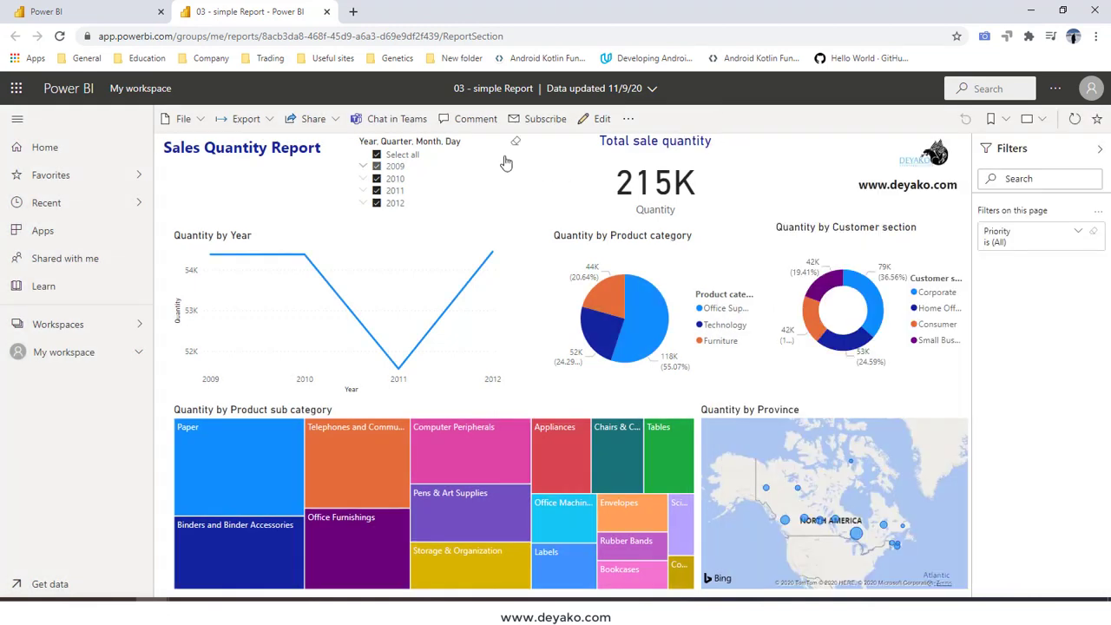
pyautogui.click(452, 130)
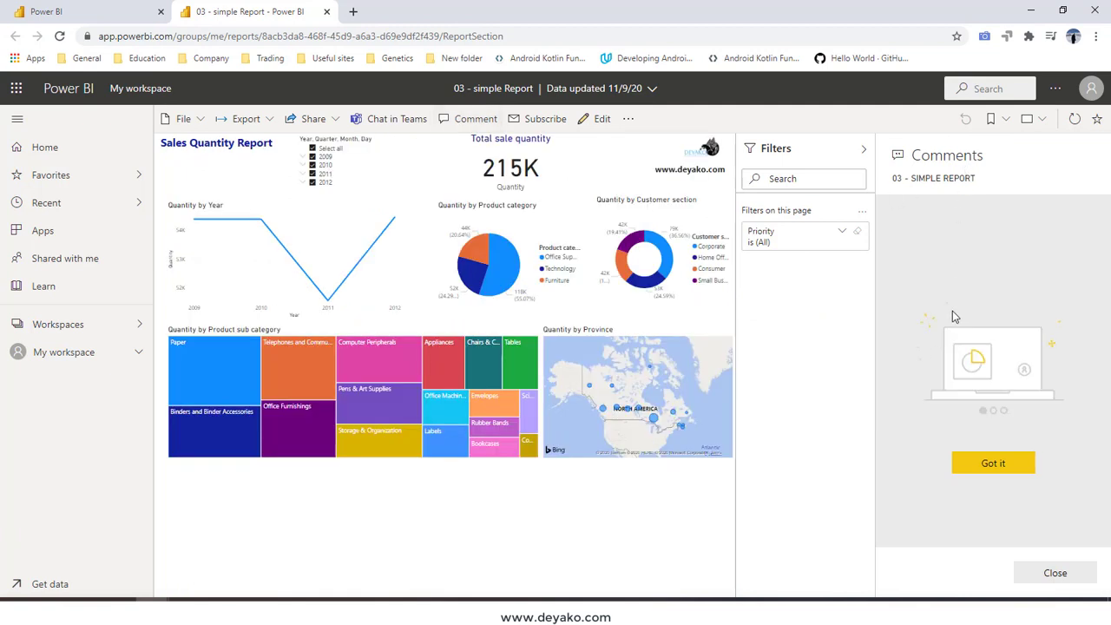
pyautogui.click(1056, 573)
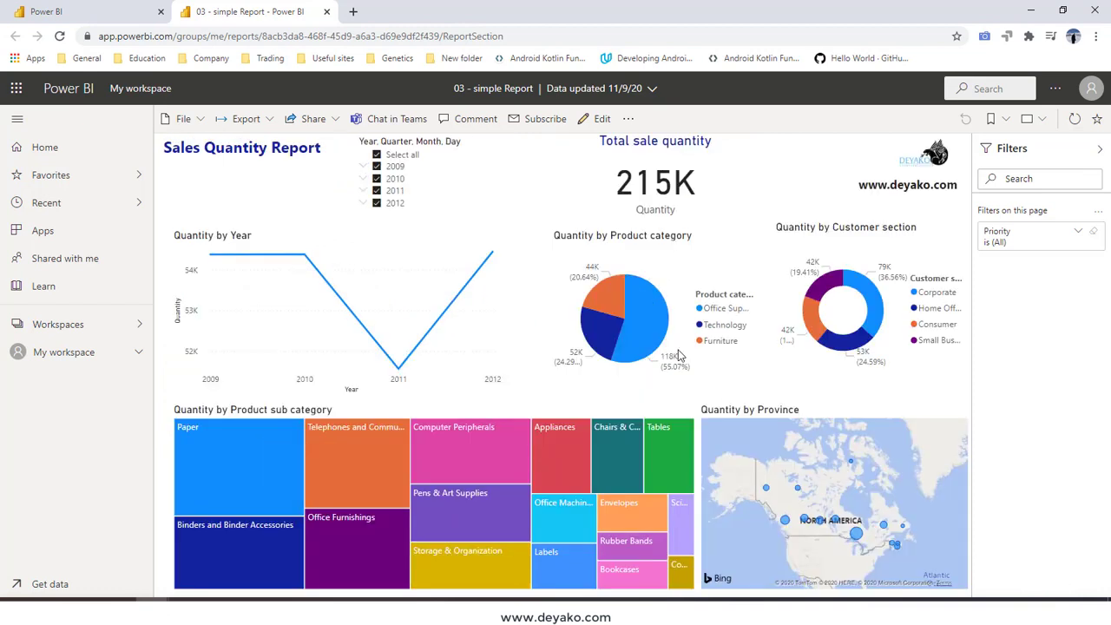
pyautogui.click(392, 131)
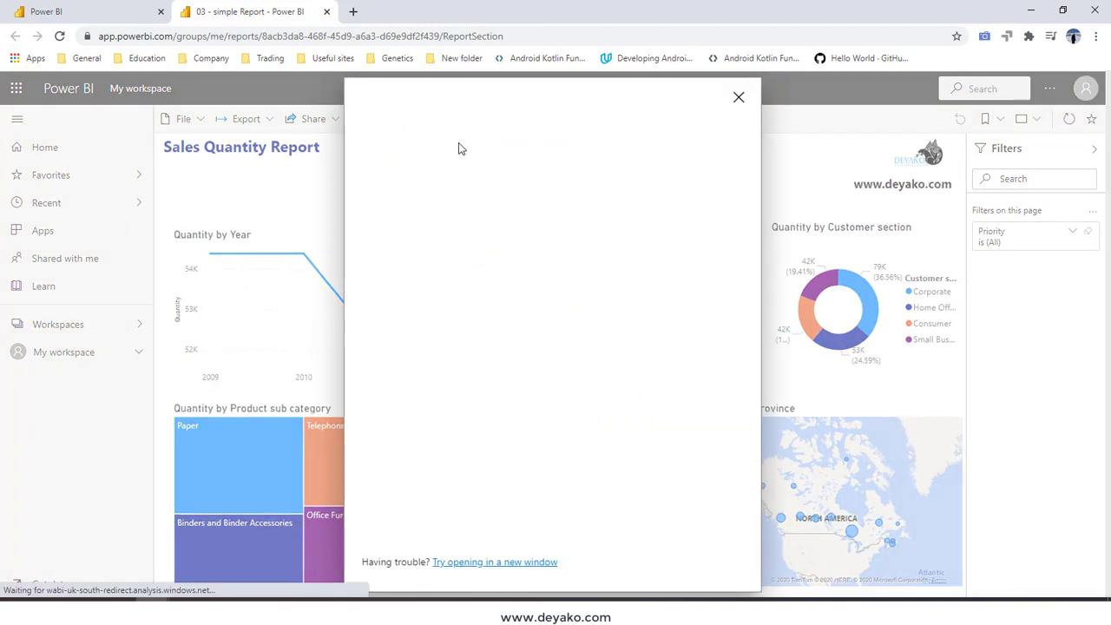
pyautogui.click(737, 100)
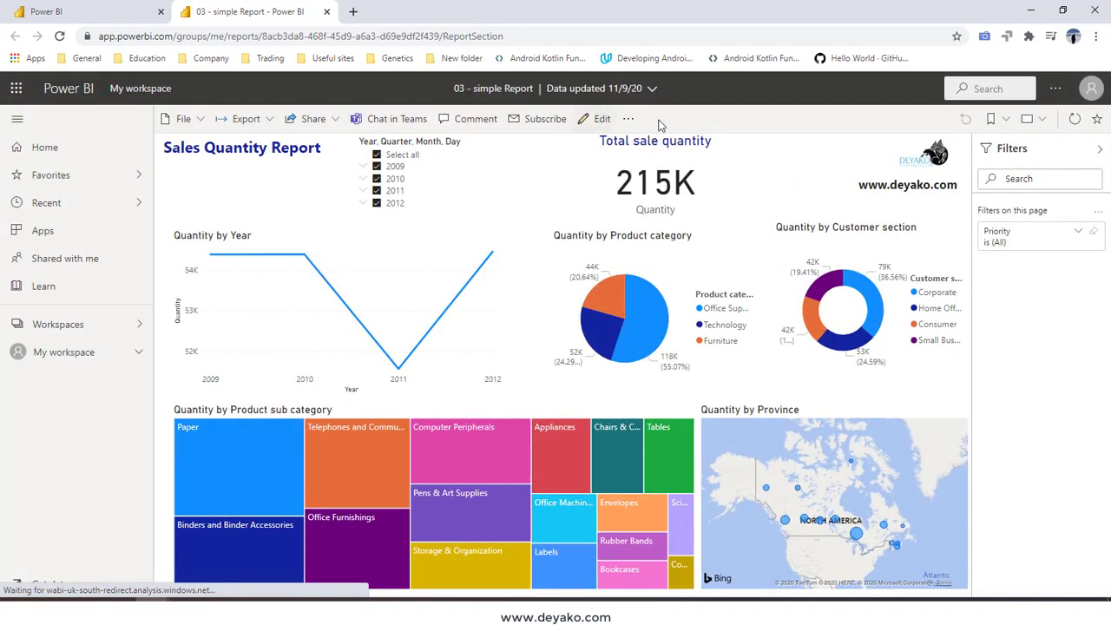
pyautogui.click(605, 122)
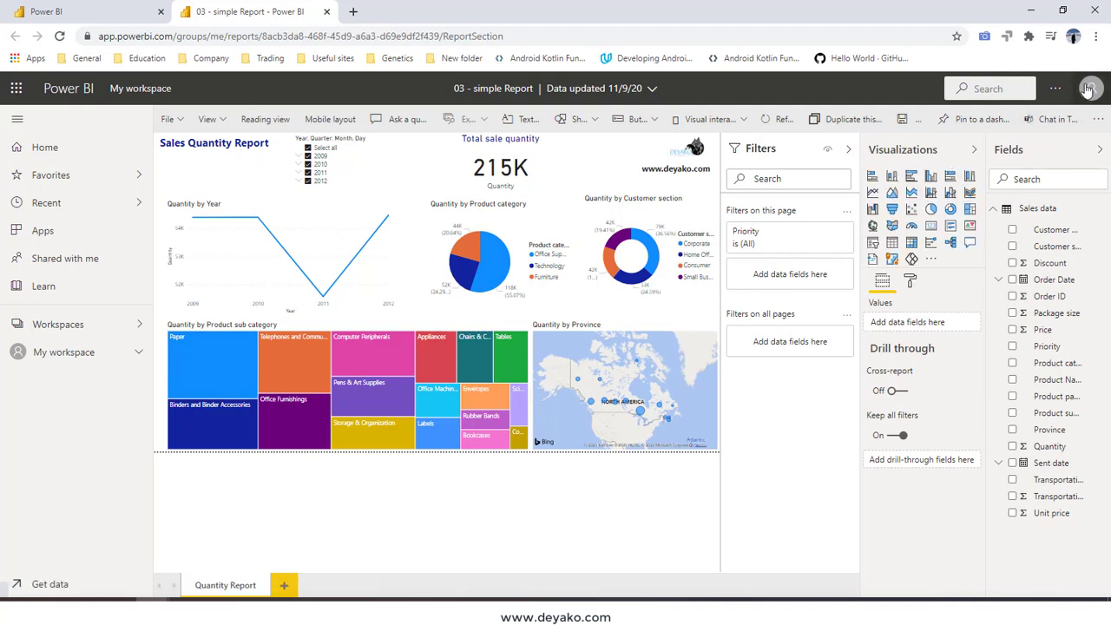
# Look at the phone layout and save options, then return the report to reading view.
pyautogui.click(1098, 119)
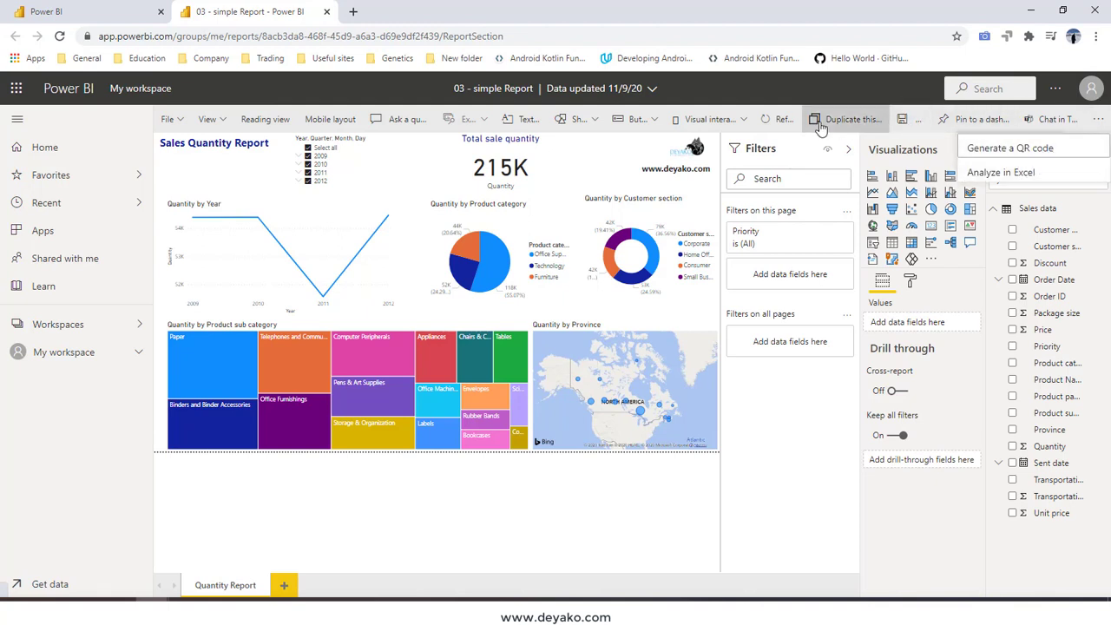
pyautogui.click(331, 119)
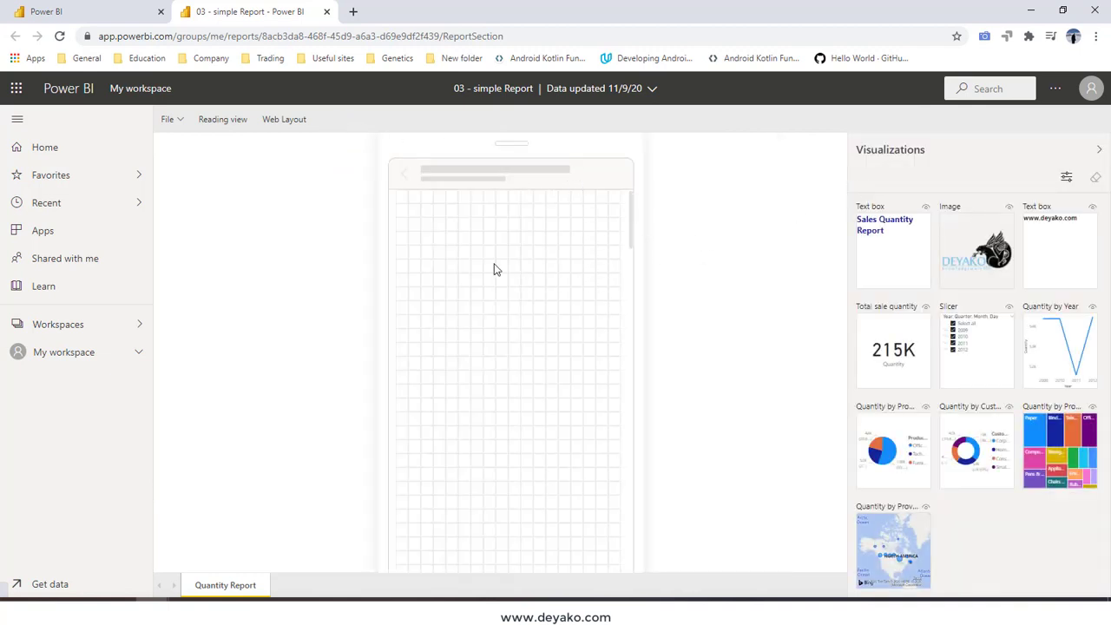
pyautogui.click(171, 119)
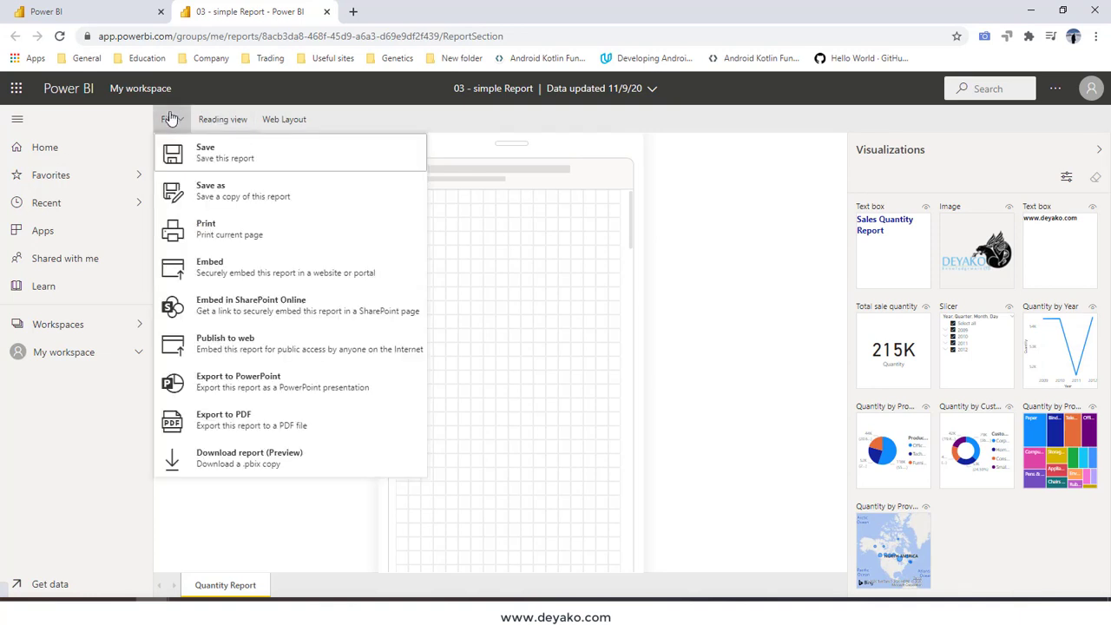
pyautogui.click(169, 118)
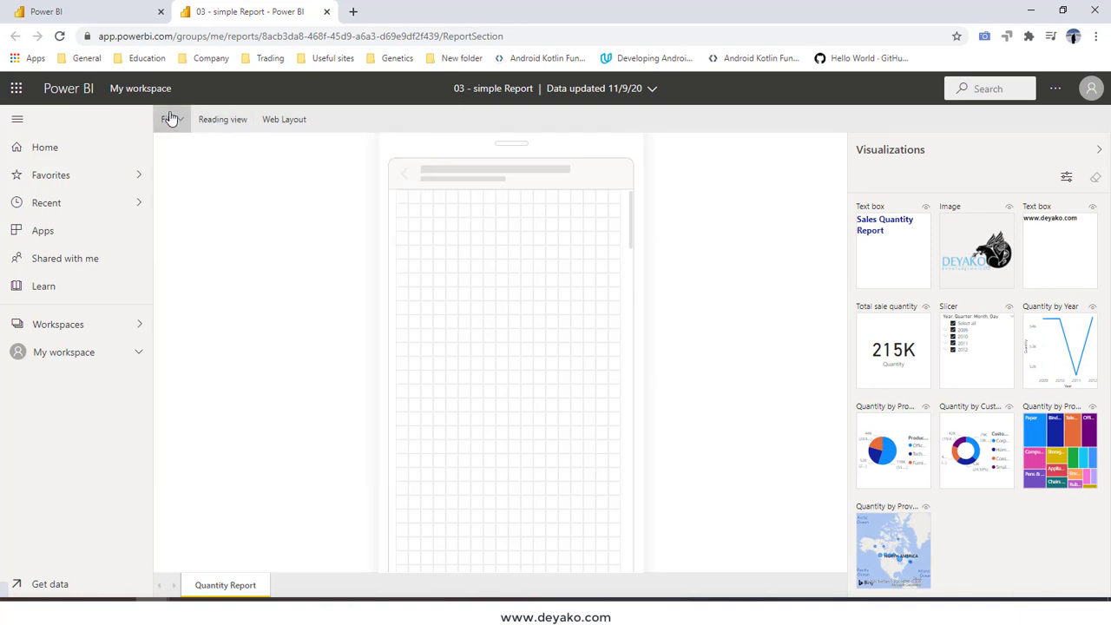
pyautogui.click(232, 129)
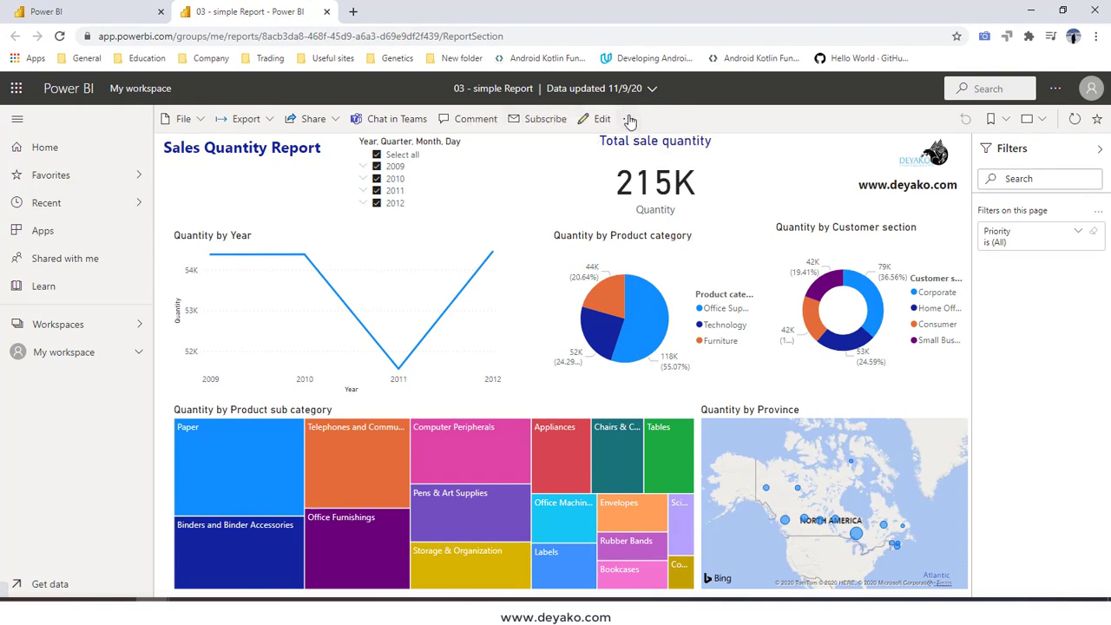
# Dismiss the report's more-options menu and expand My workspace to list its dashboards, reports and workbooks.
pyautogui.click(630, 121)
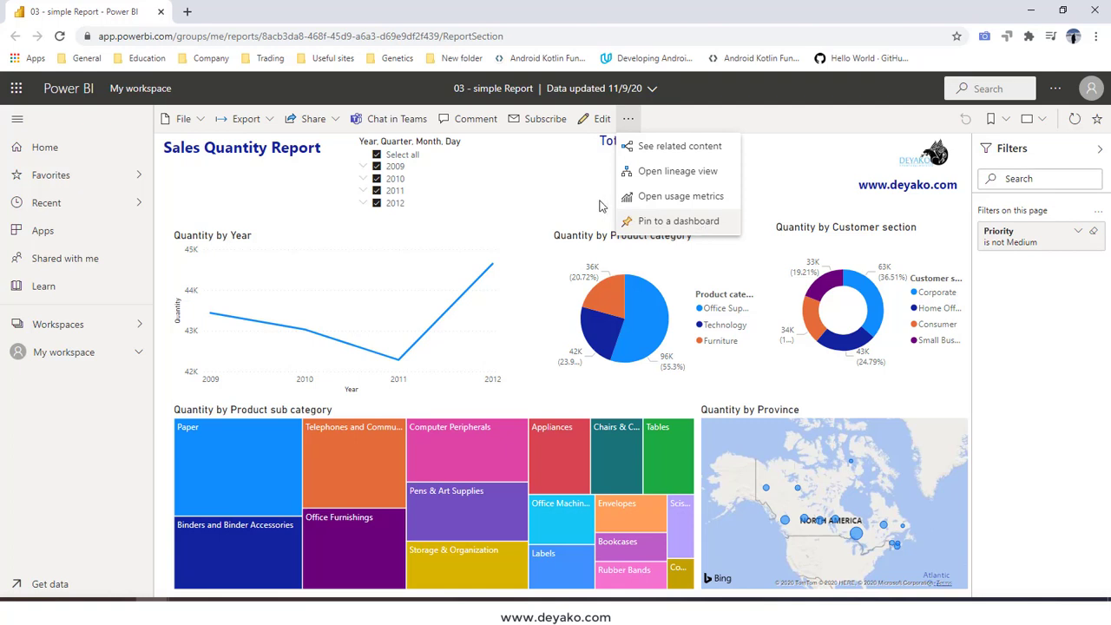
pyautogui.click(565, 195)
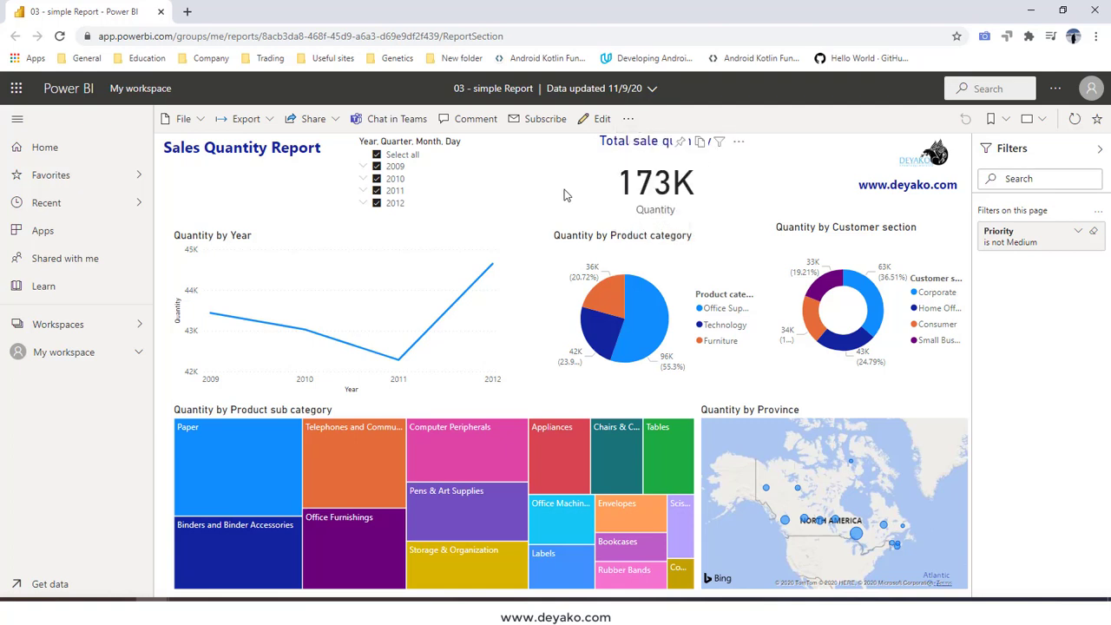
pyautogui.click(141, 356)
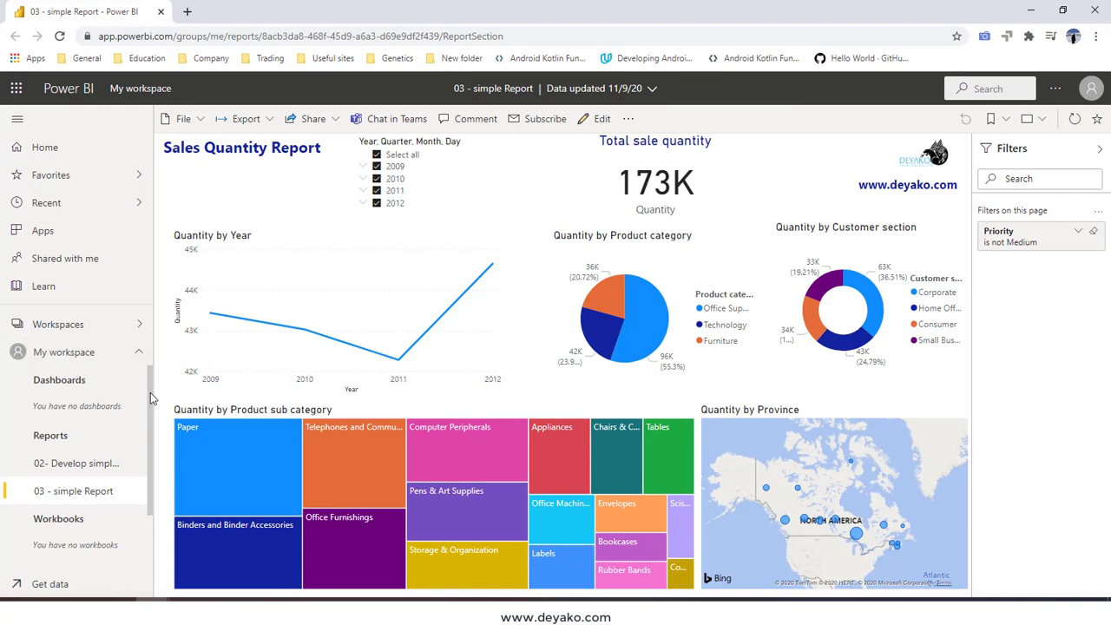
pyautogui.scroll(-2, 147, 408)
pyautogui.scroll(2, 146, 428)
pyautogui.scroll(-2, 104, 495)
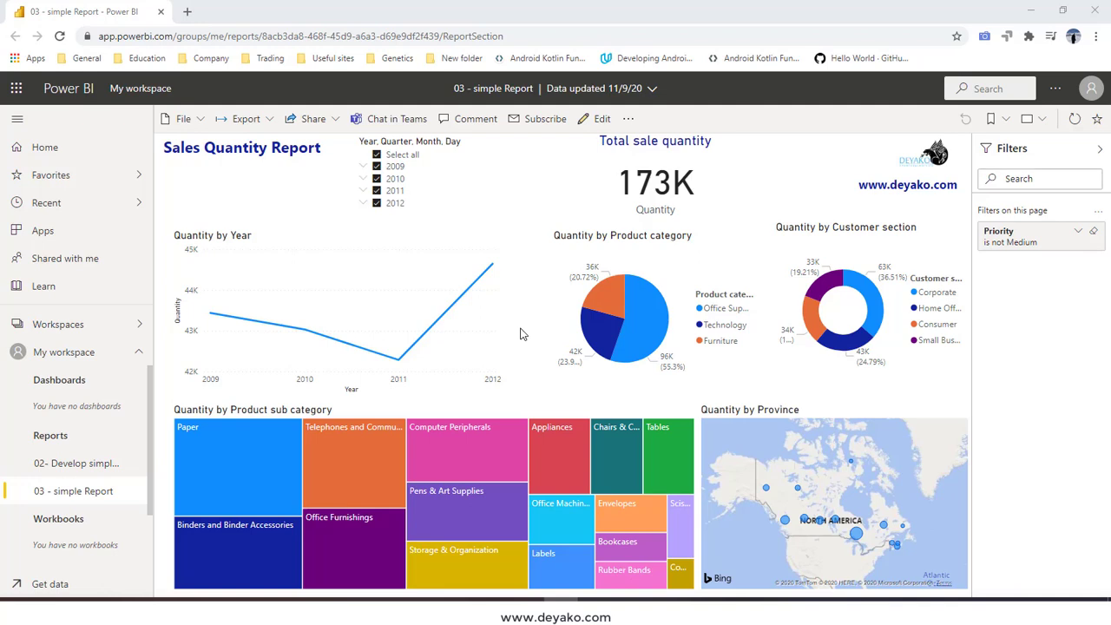
pyautogui.moveTo(347, 312)
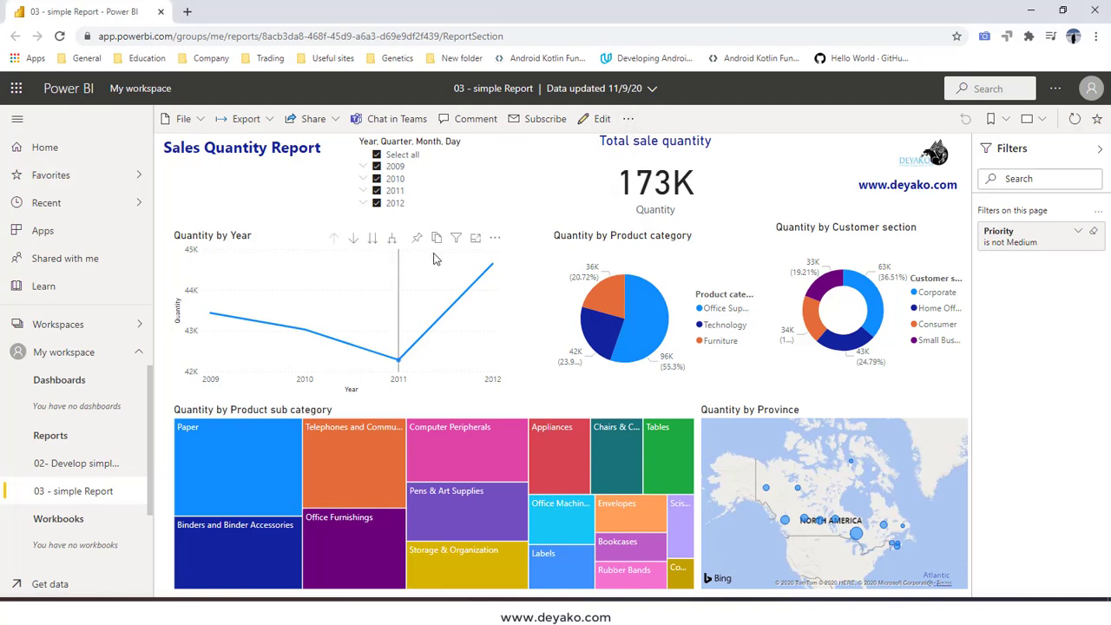
# Pin the Quantity by Year line chart to a new 'Management dashboard', correcting the name's spelling.
pyautogui.click(434, 259)
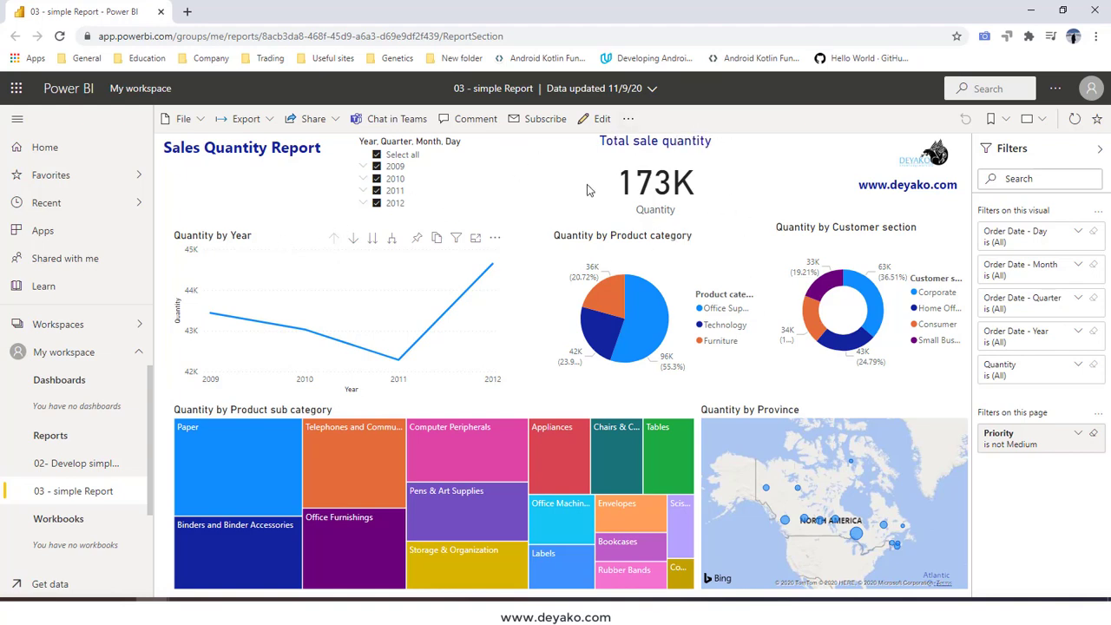
pyautogui.click(628, 119)
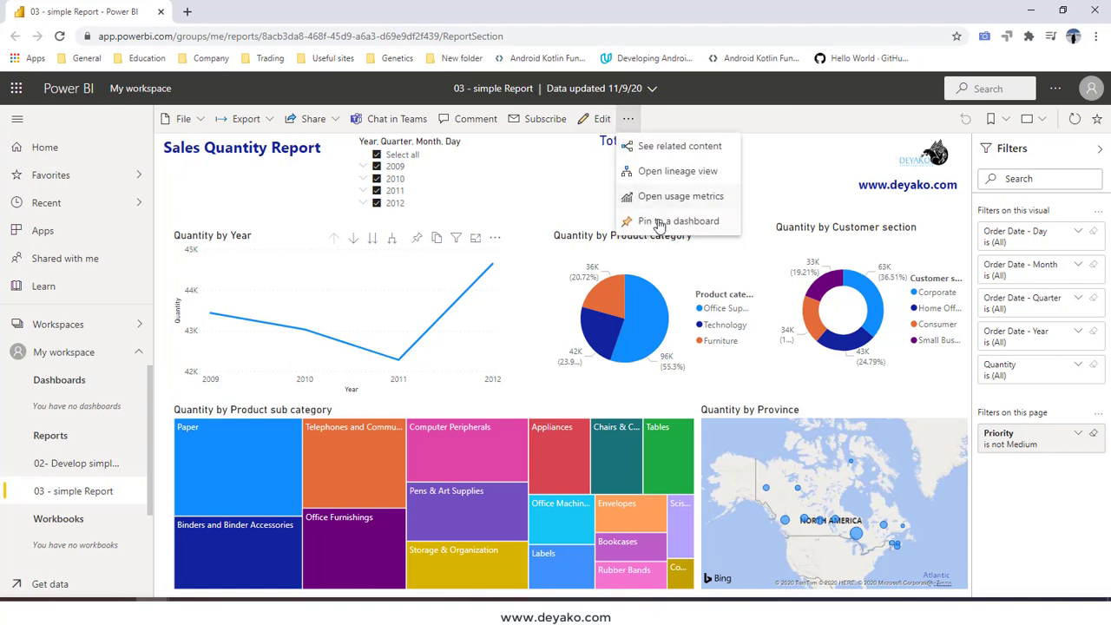
pyautogui.click(493, 215)
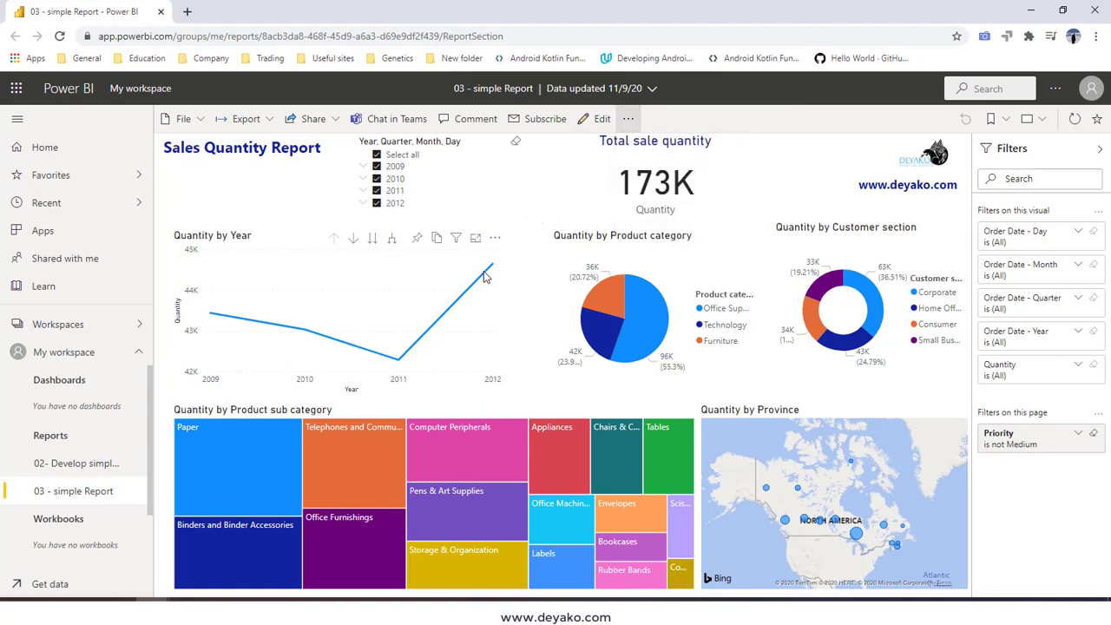
pyautogui.click(417, 239)
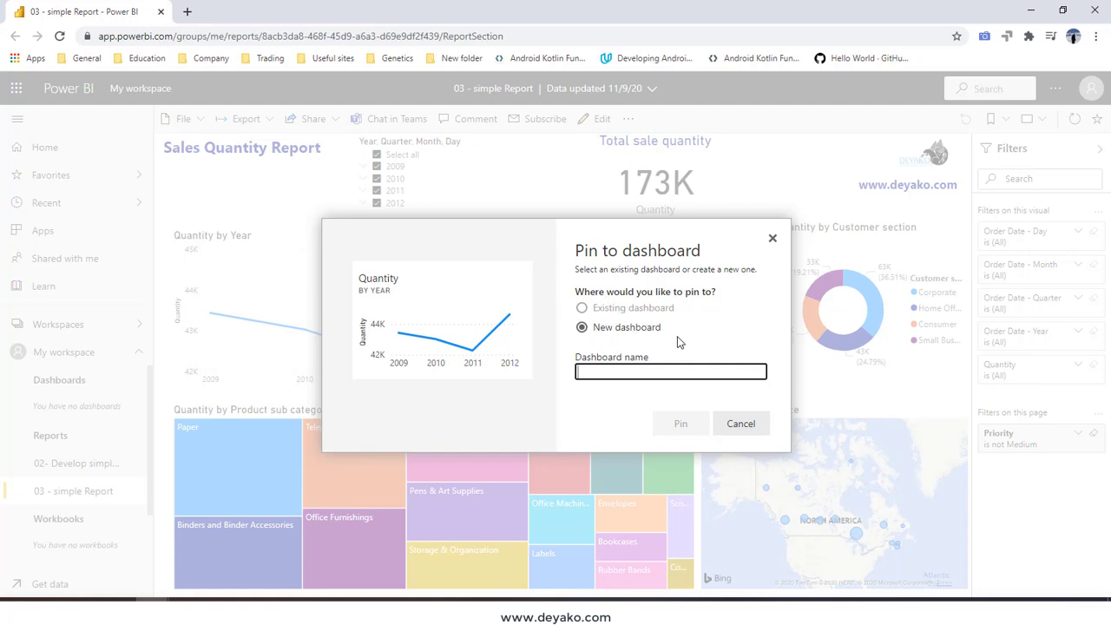
pyautogui.write('Managme')
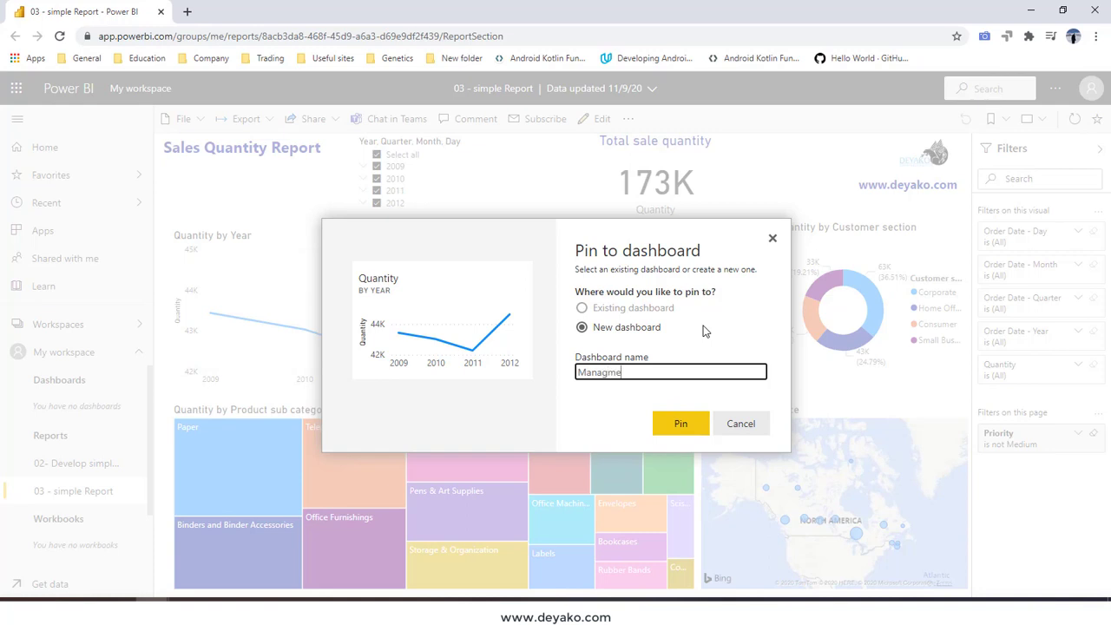
pyautogui.write('nt dashbao')
pyautogui.write('rd')
pyautogui.doubleClick(613, 372)
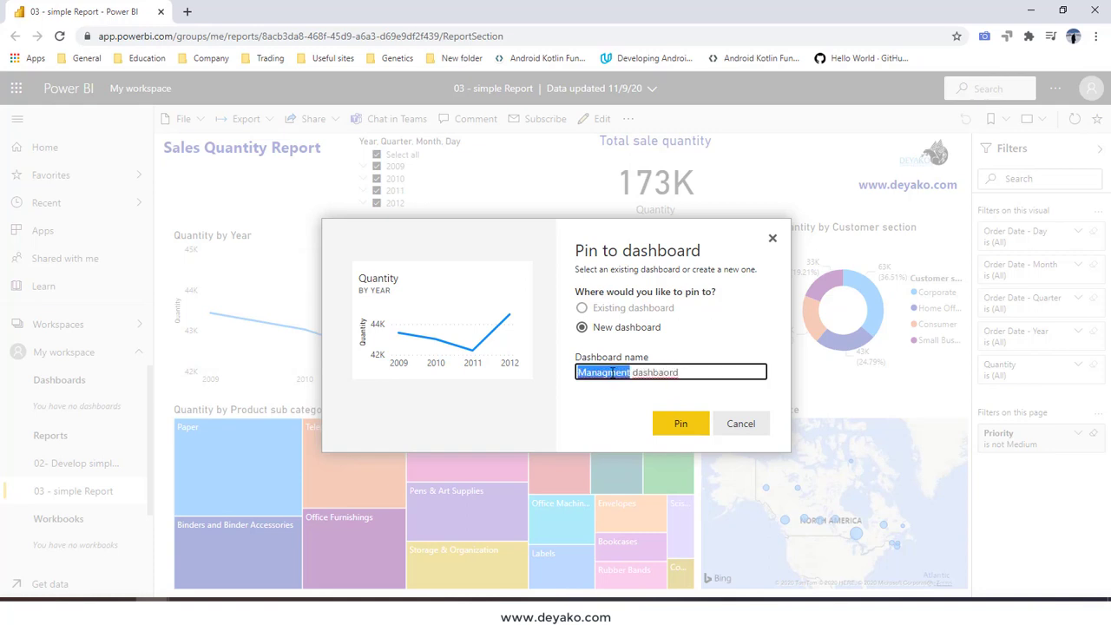
pyautogui.rightClick(613, 373)
pyautogui.click(646, 382)
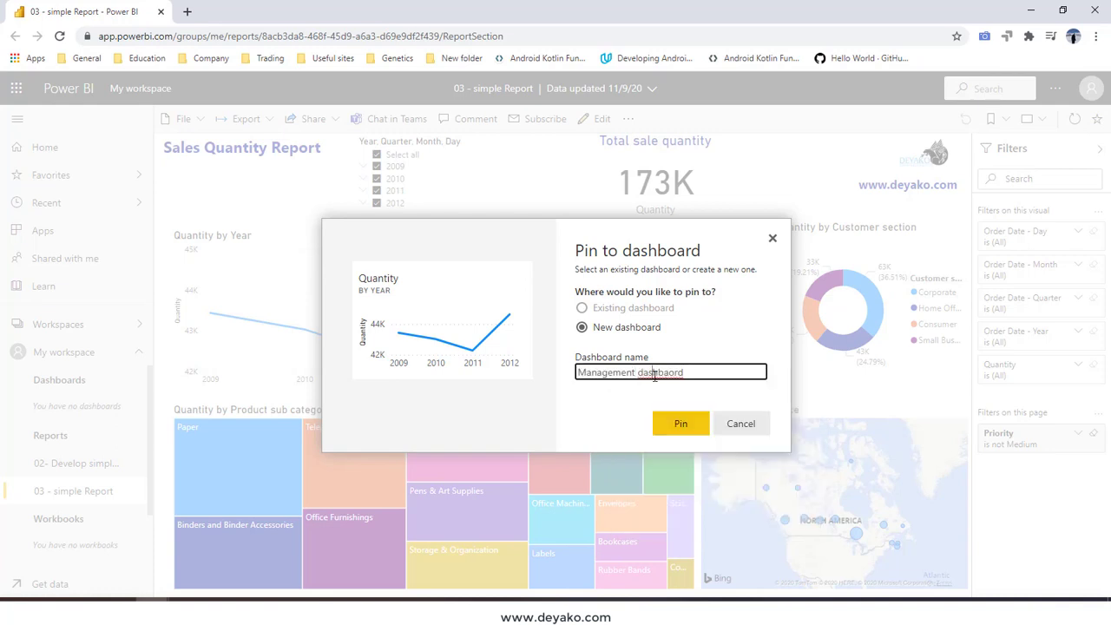
pyautogui.rightClick(654, 375)
pyautogui.click(703, 386)
pyautogui.click(683, 424)
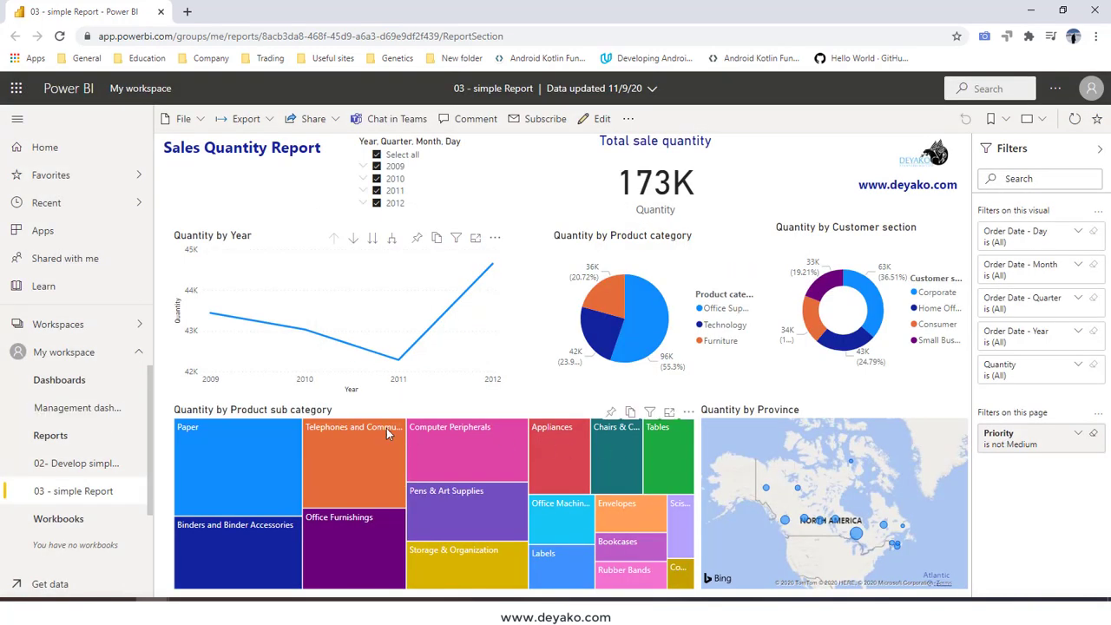
pyautogui.click(78, 419)
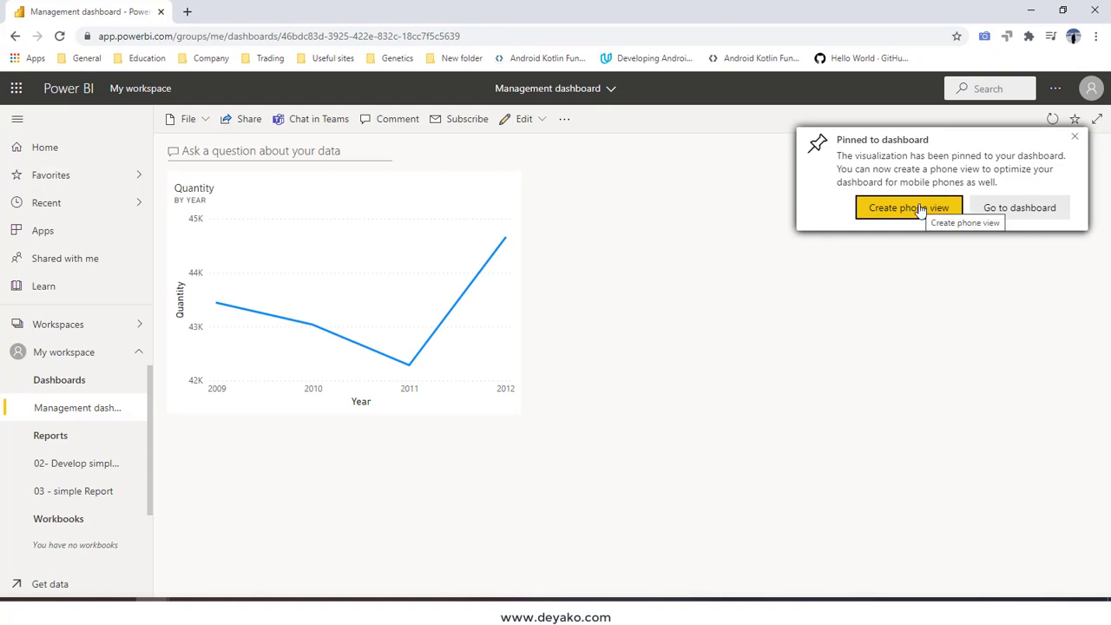
pyautogui.click(921, 208)
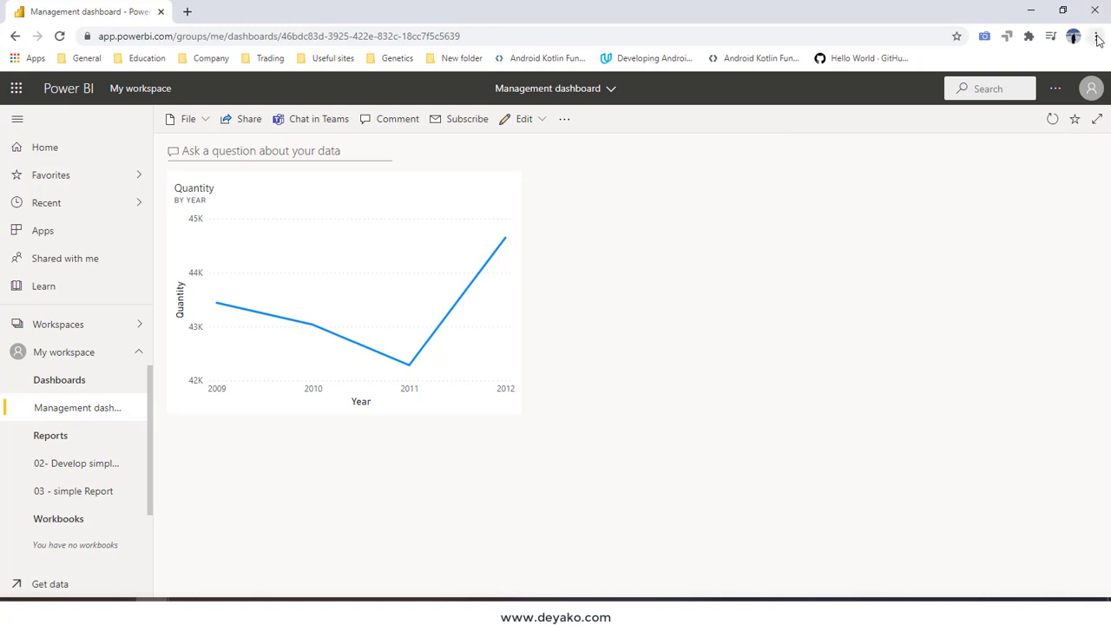
pyautogui.moveTo(330, 293)
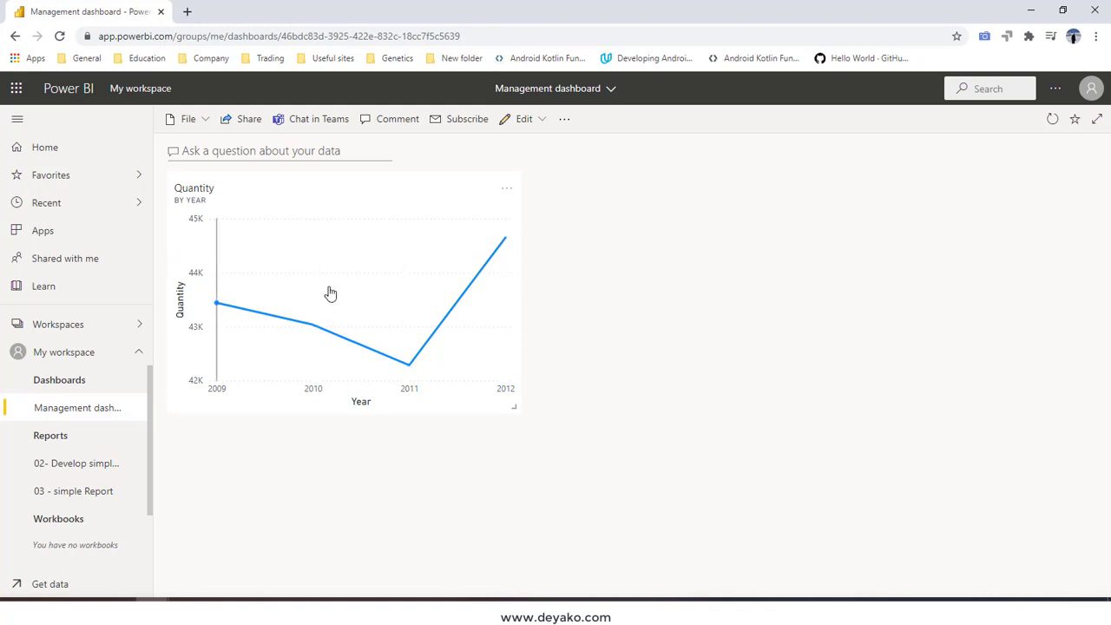
pyautogui.click(504, 189)
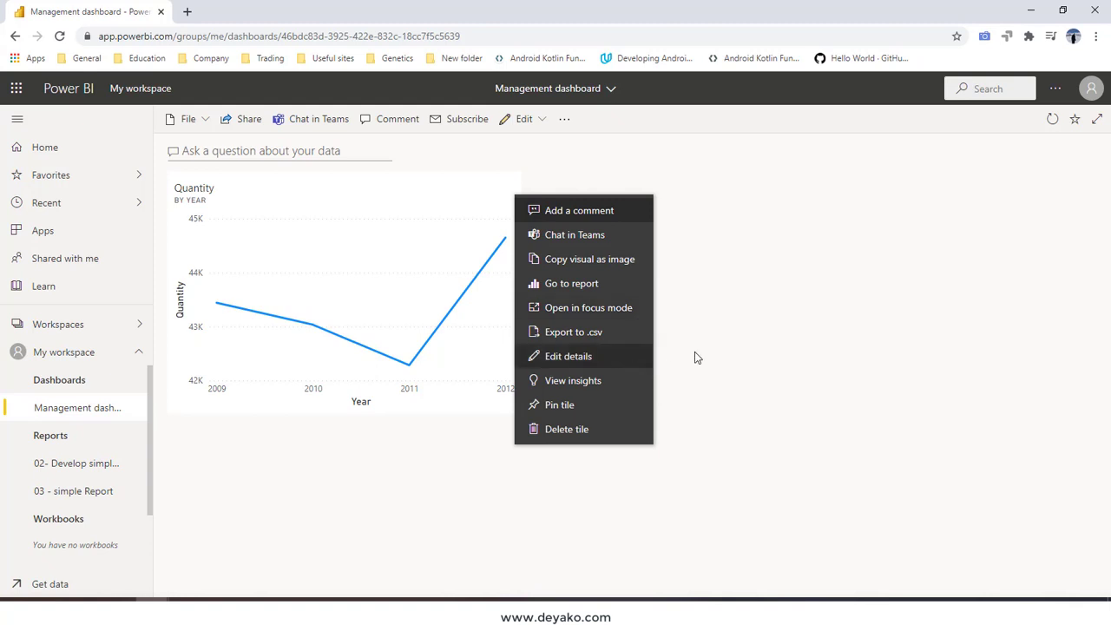
pyautogui.click(890, 373)
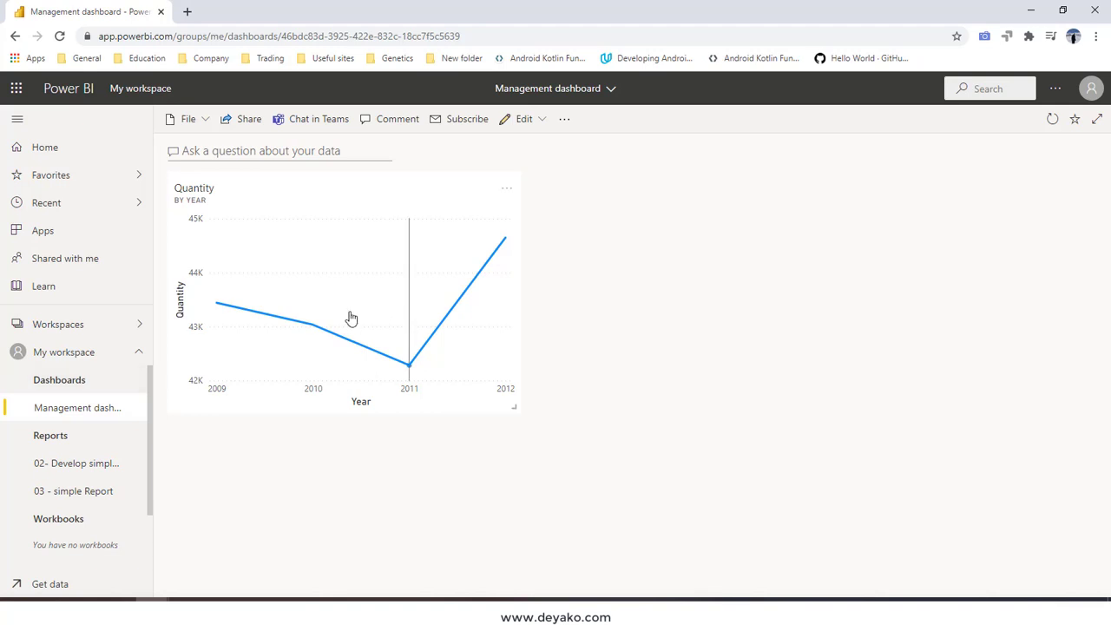
pyautogui.click(90, 491)
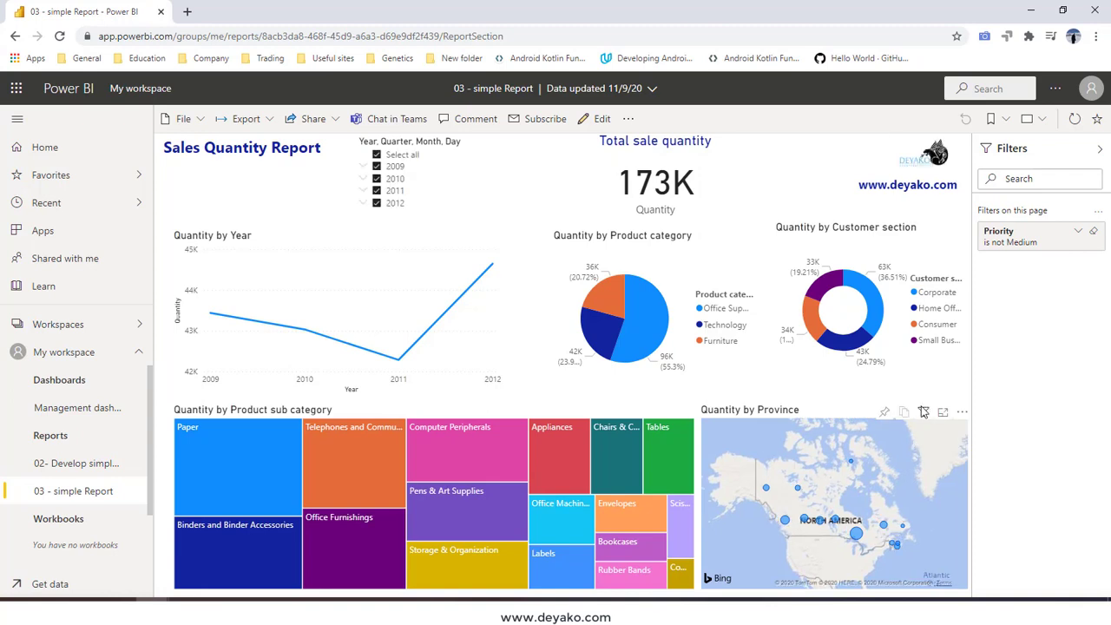
pyautogui.moveTo(886, 419)
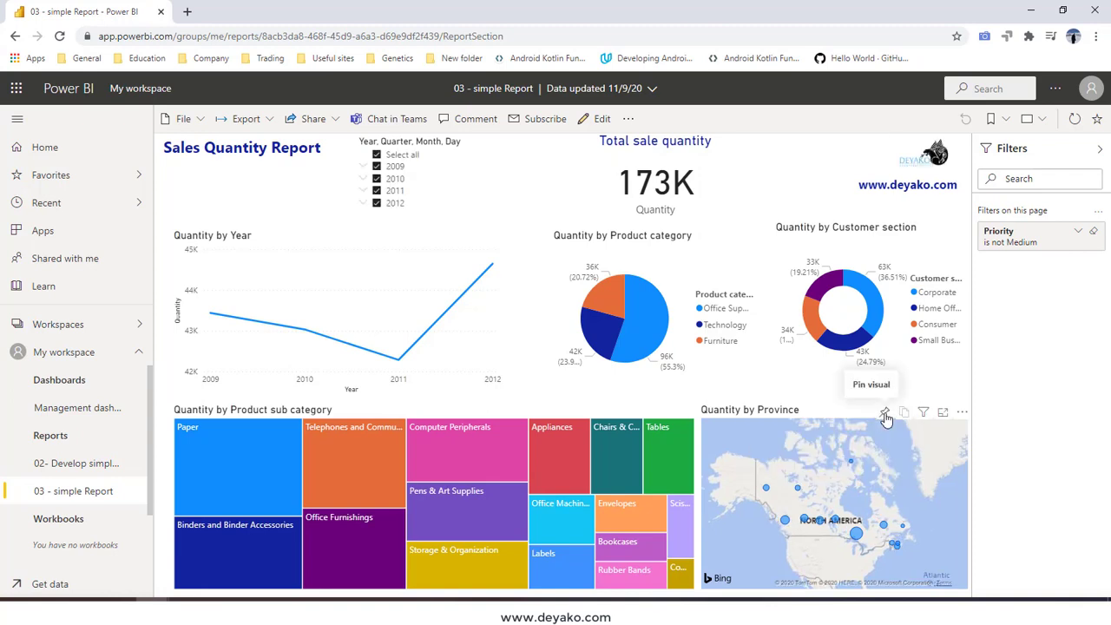
# Pin the Quantity by Province map to the existing Management dashboard, then go to that dashboard.
pyautogui.click(885, 414)
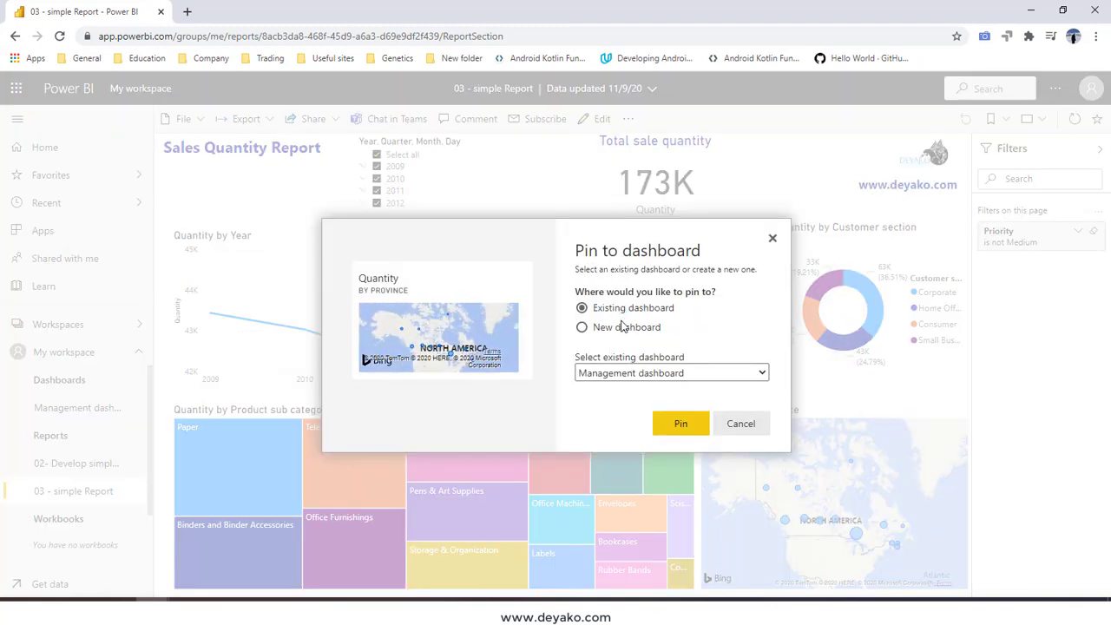
pyautogui.click(752, 376)
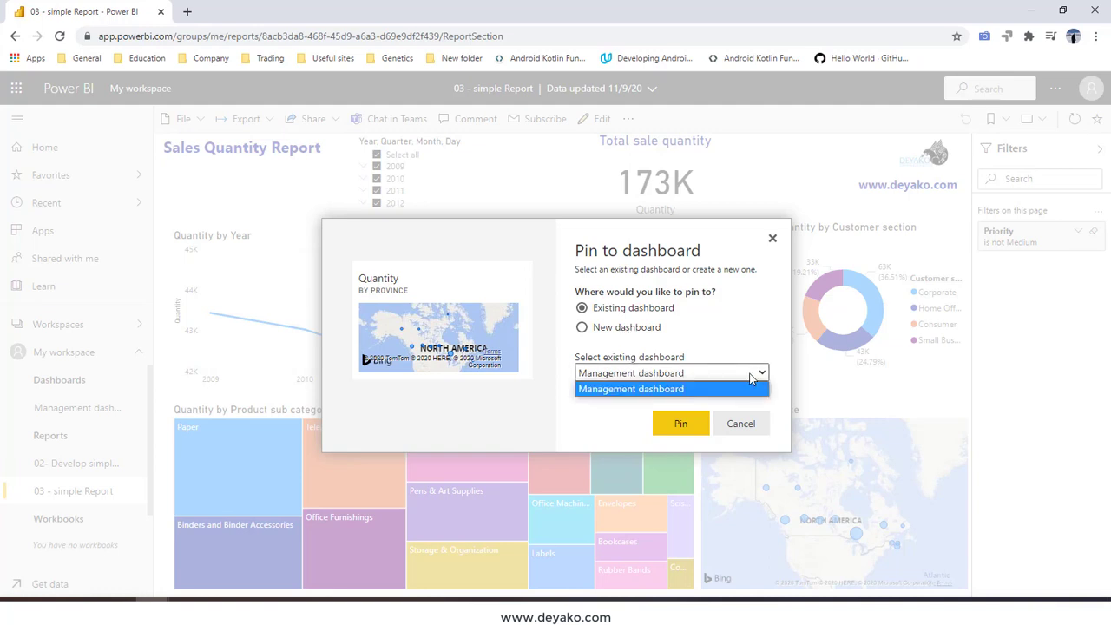
pyautogui.click(752, 376)
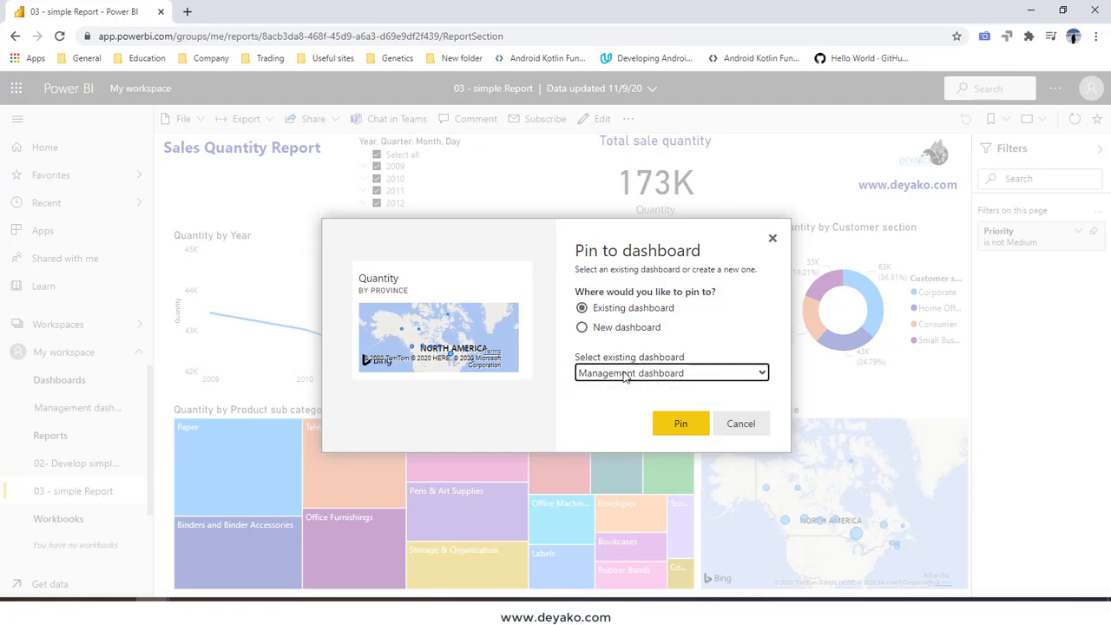
pyautogui.click(692, 433)
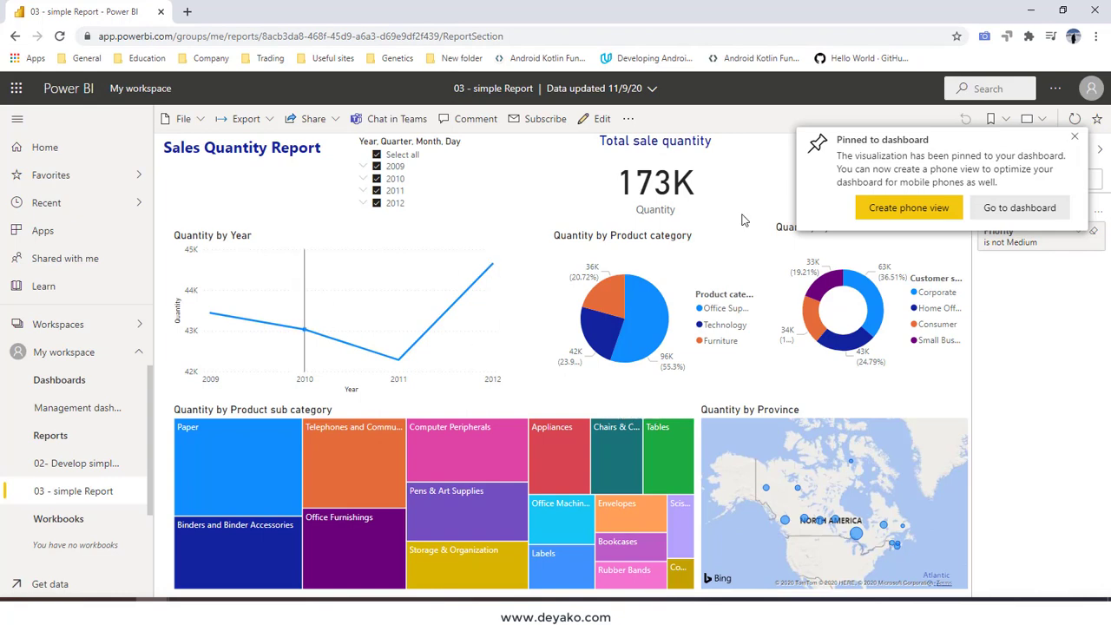
pyautogui.click(1020, 207)
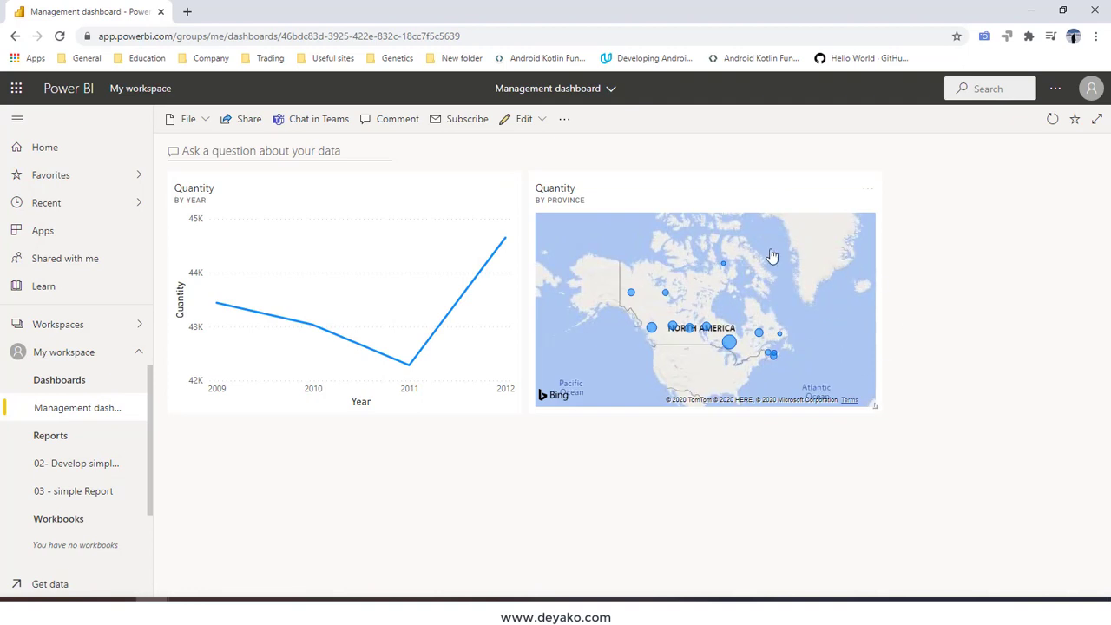
# Enlarge the map tile beside the line chart, preview full screen, then bring up the Edit options.
pyautogui.moveTo(880, 410); pyautogui.dragTo(929, 430)
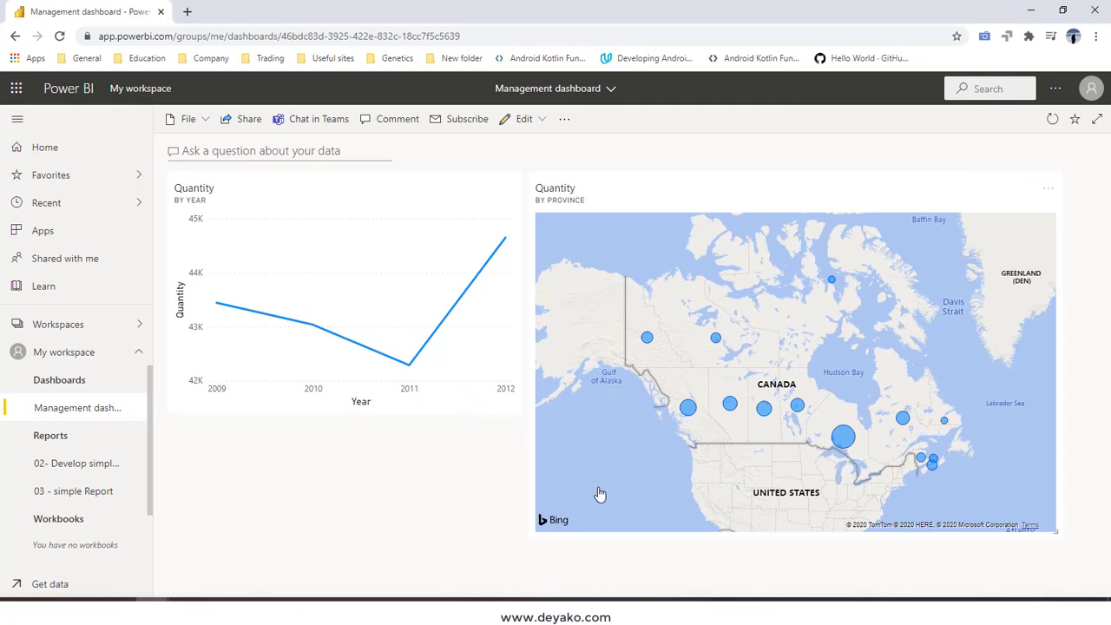
pyautogui.click(1097, 118)
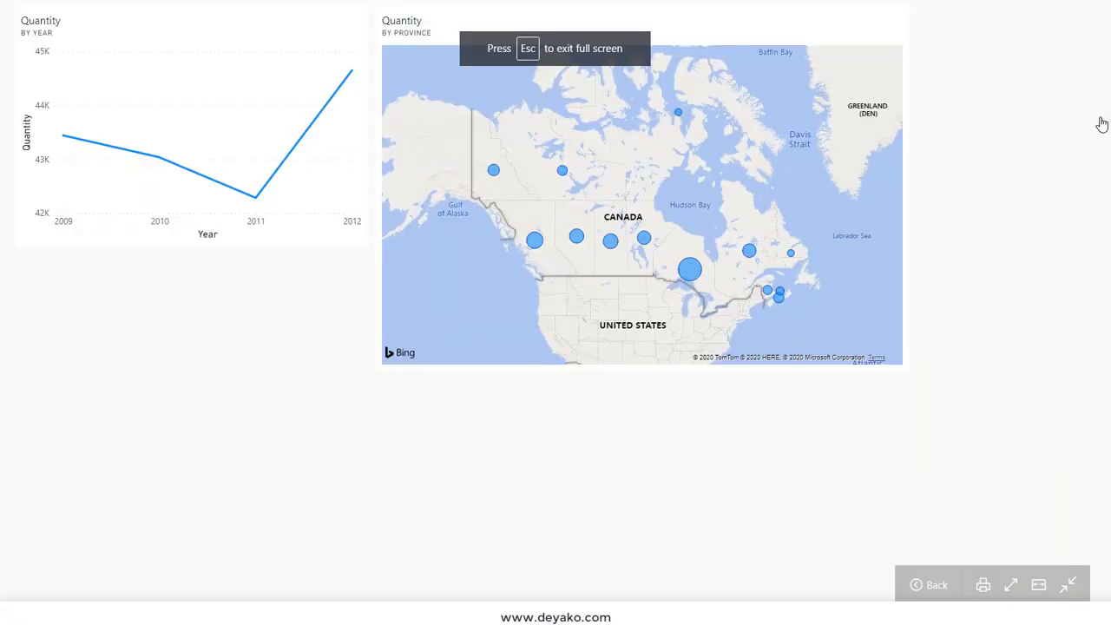
pyautogui.click(1067, 585)
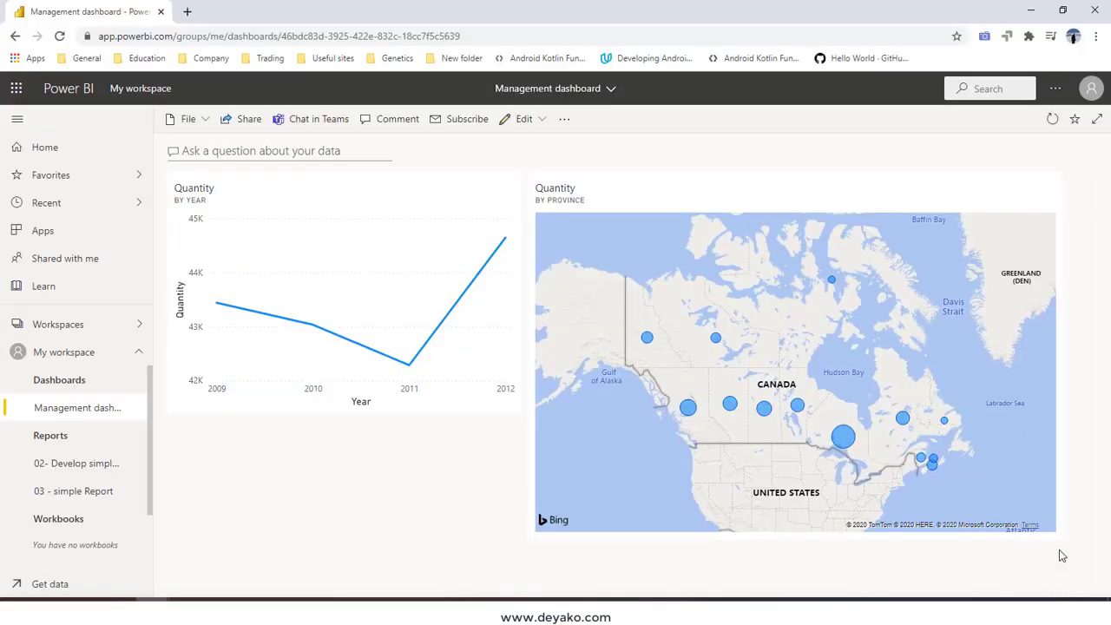
pyautogui.click(542, 125)
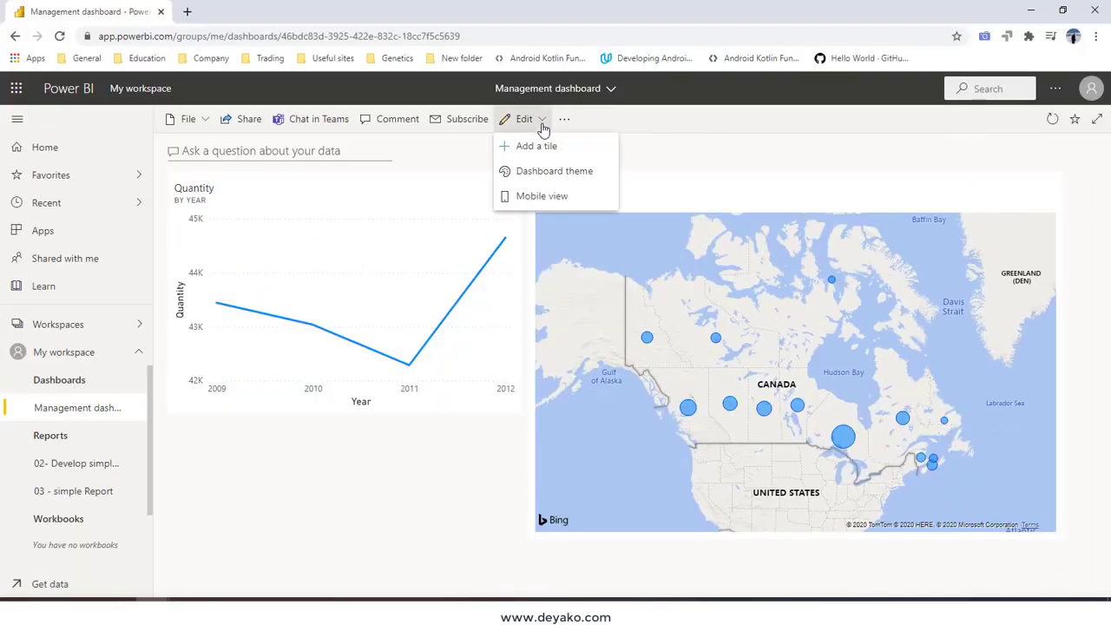
pyautogui.click(554, 200)
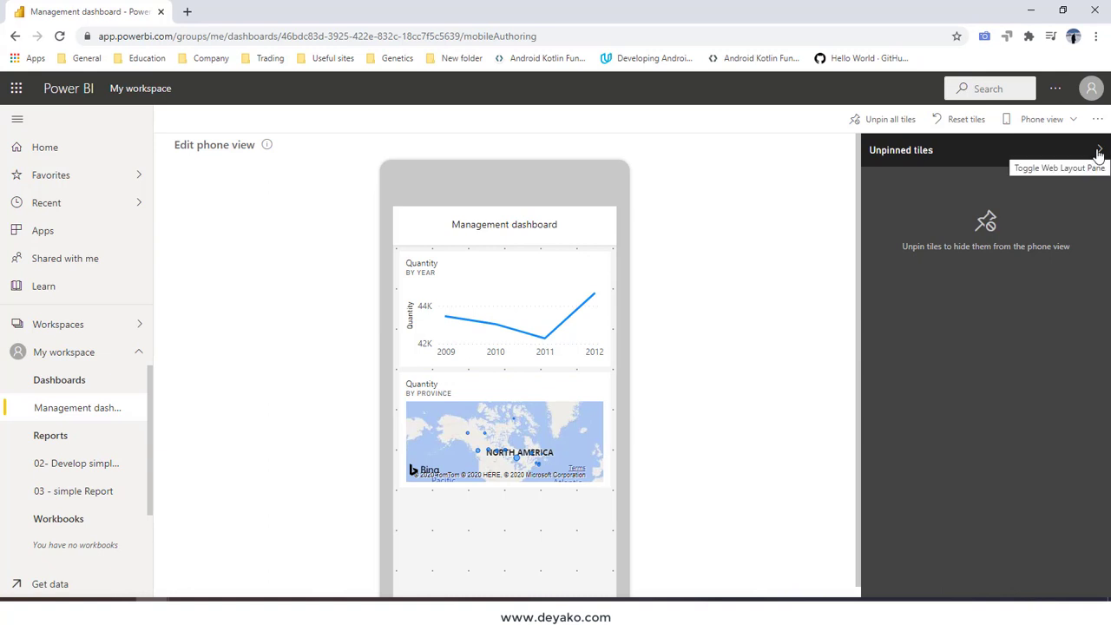
pyautogui.click(87, 408)
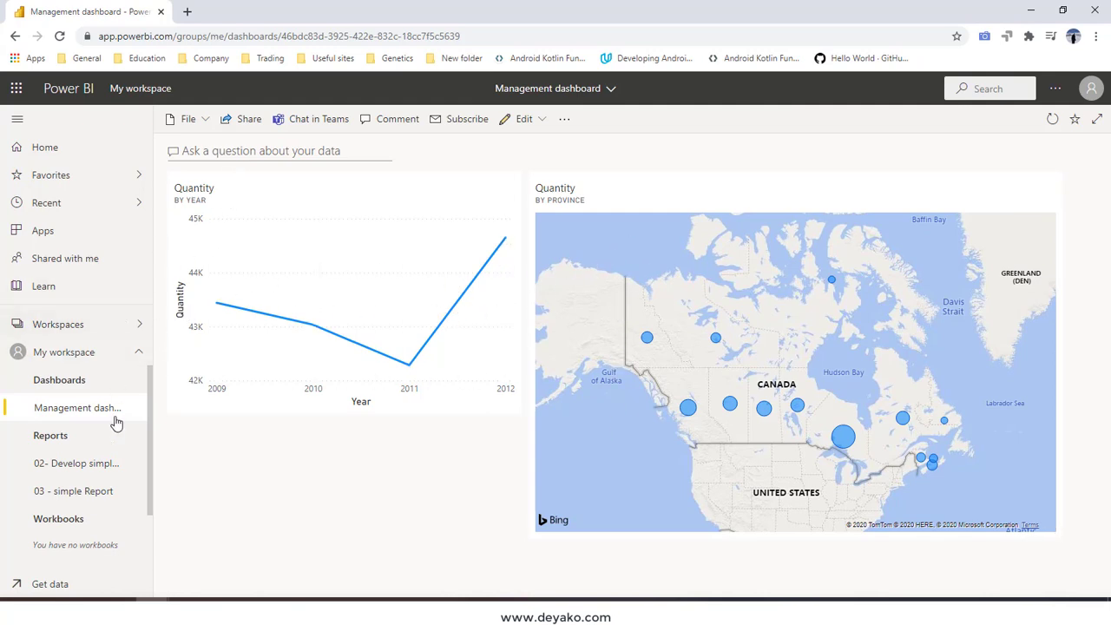
# Open 03 - simple Report, refresh its visuals, and switch back to Power BI Desktop.
pyautogui.click(100, 493)
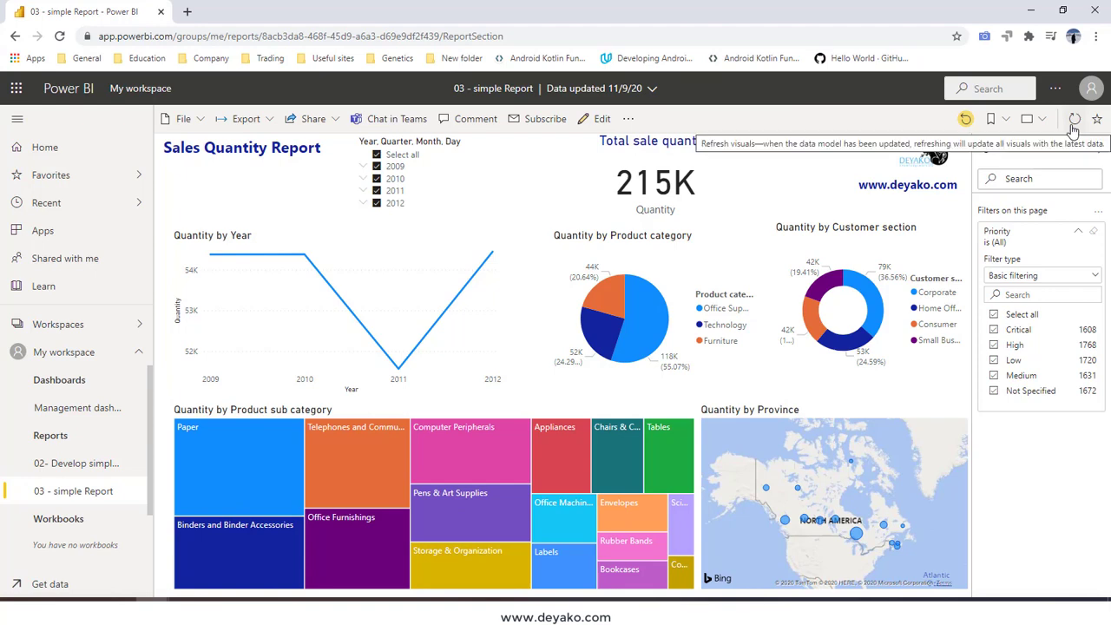
pyautogui.click(1074, 121)
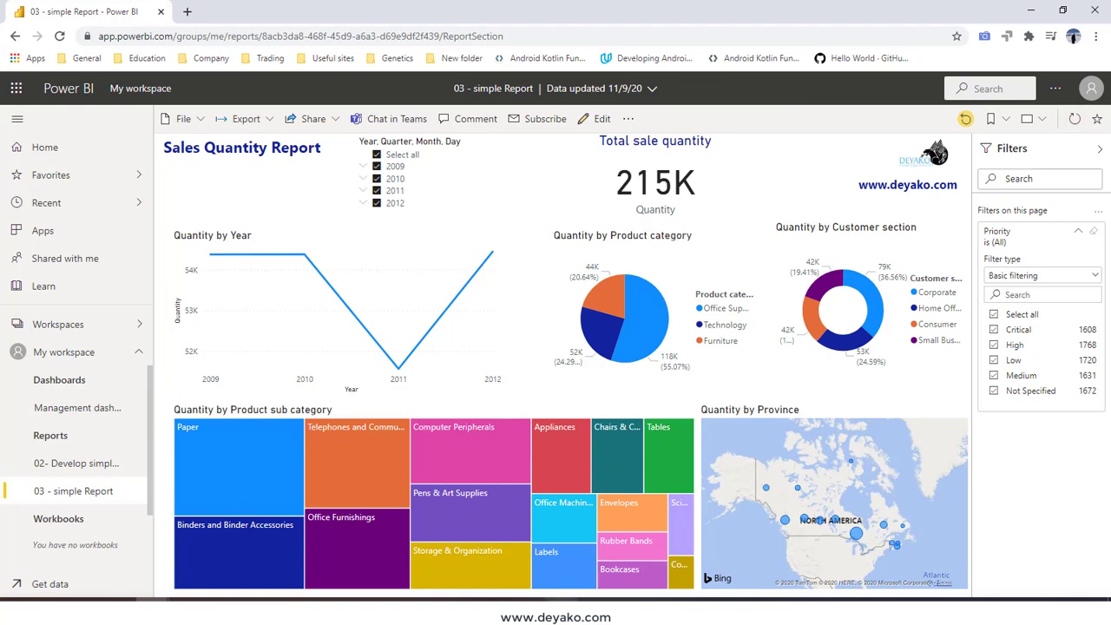
pyautogui.click(566, 534)
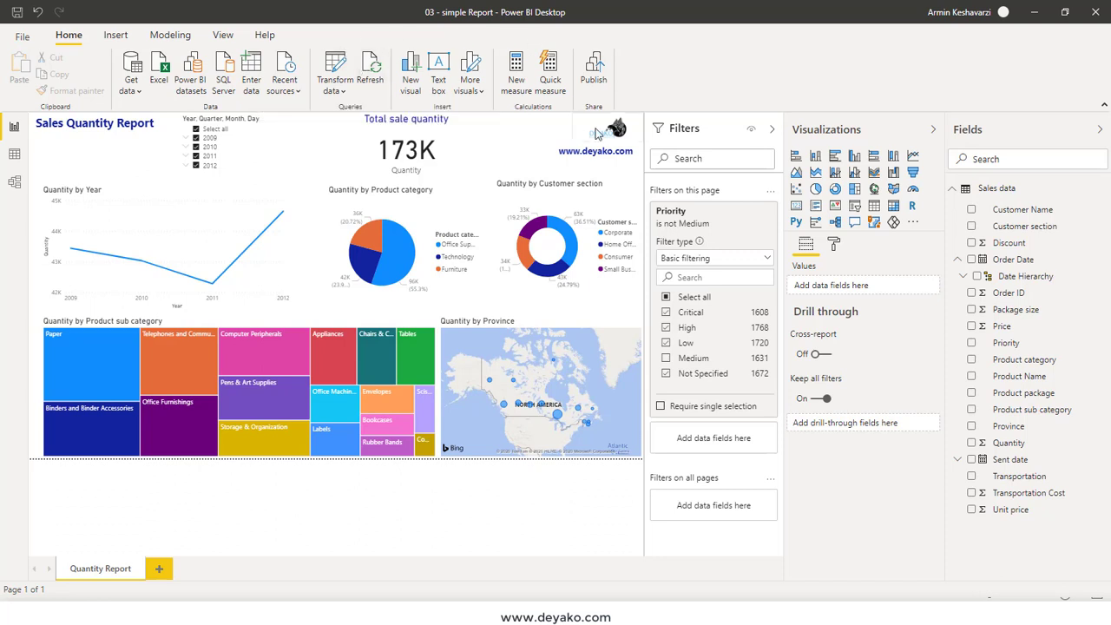
pyautogui.click(599, 155)
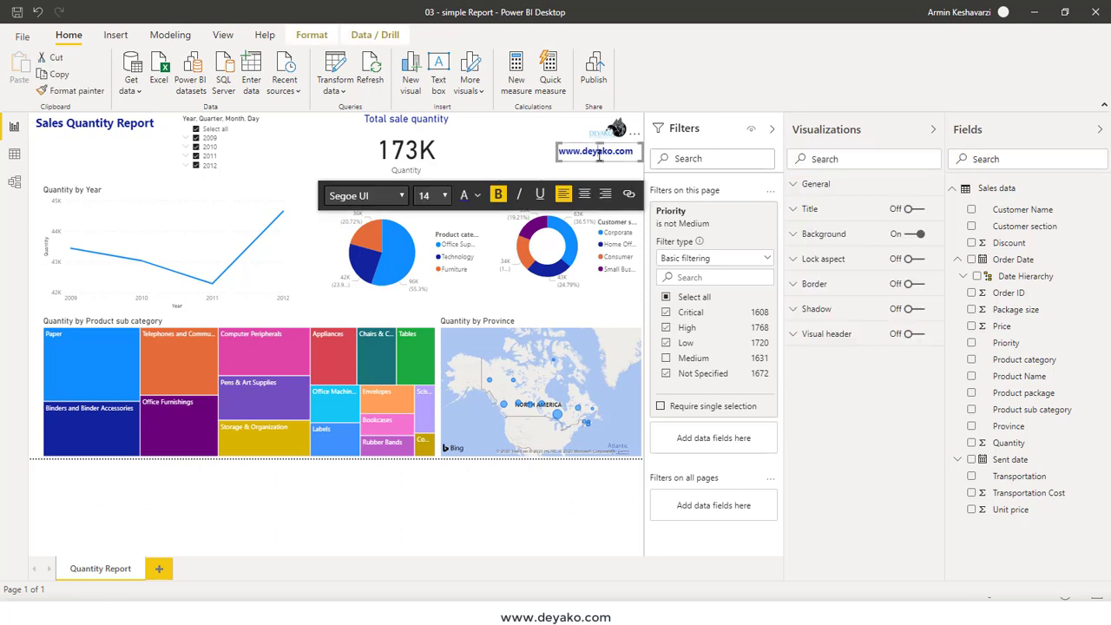
pyautogui.doubleClick(599, 156)
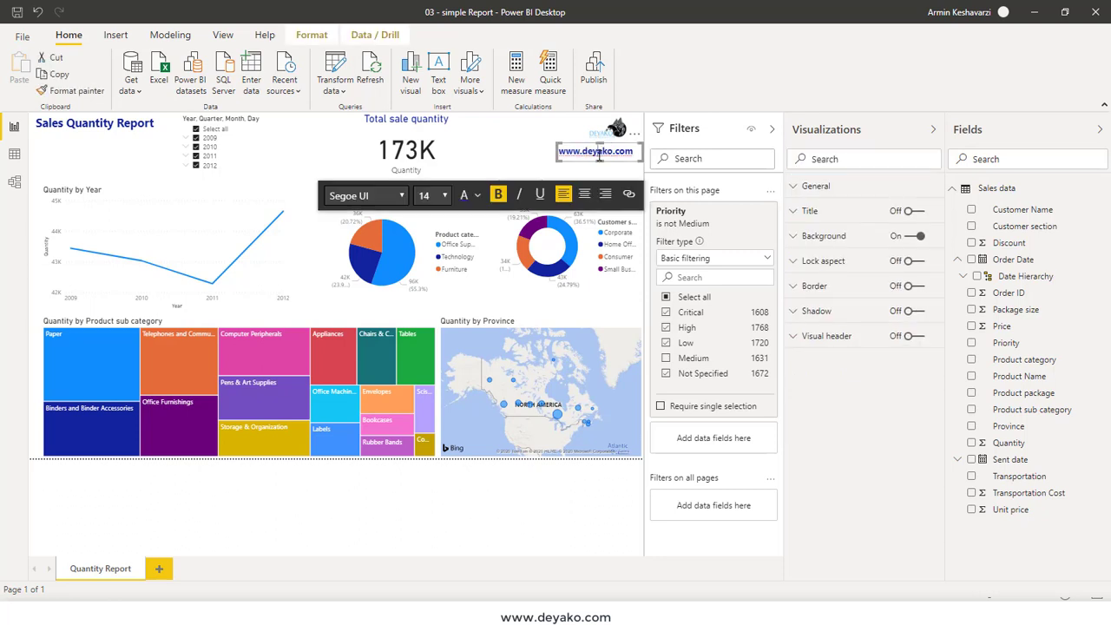
pyautogui.tripleClick(599, 156)
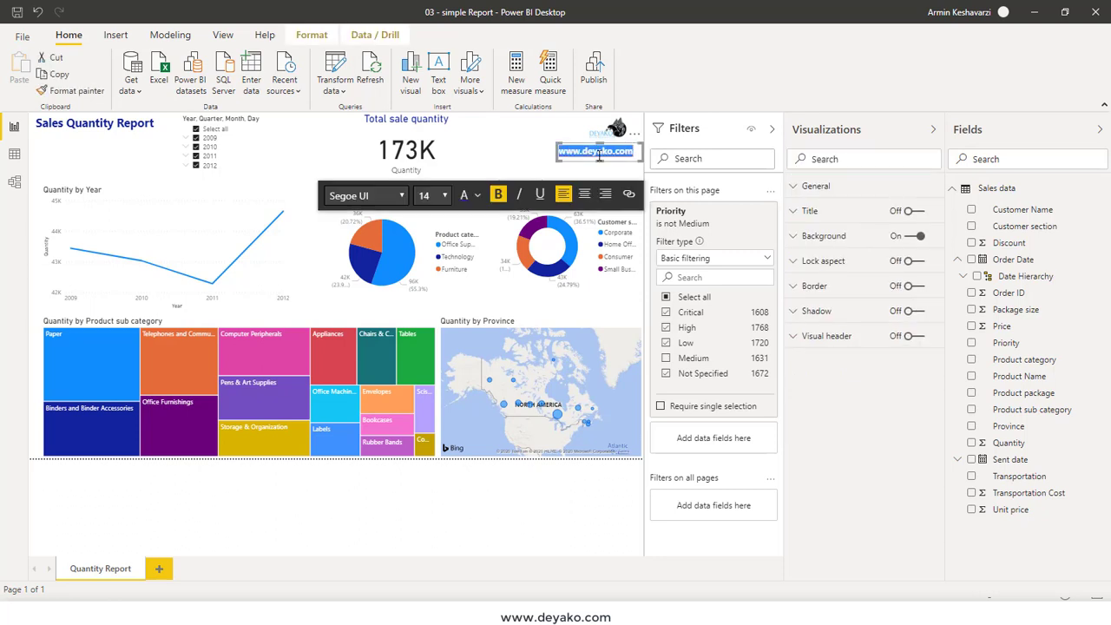
pyautogui.click(443, 195)
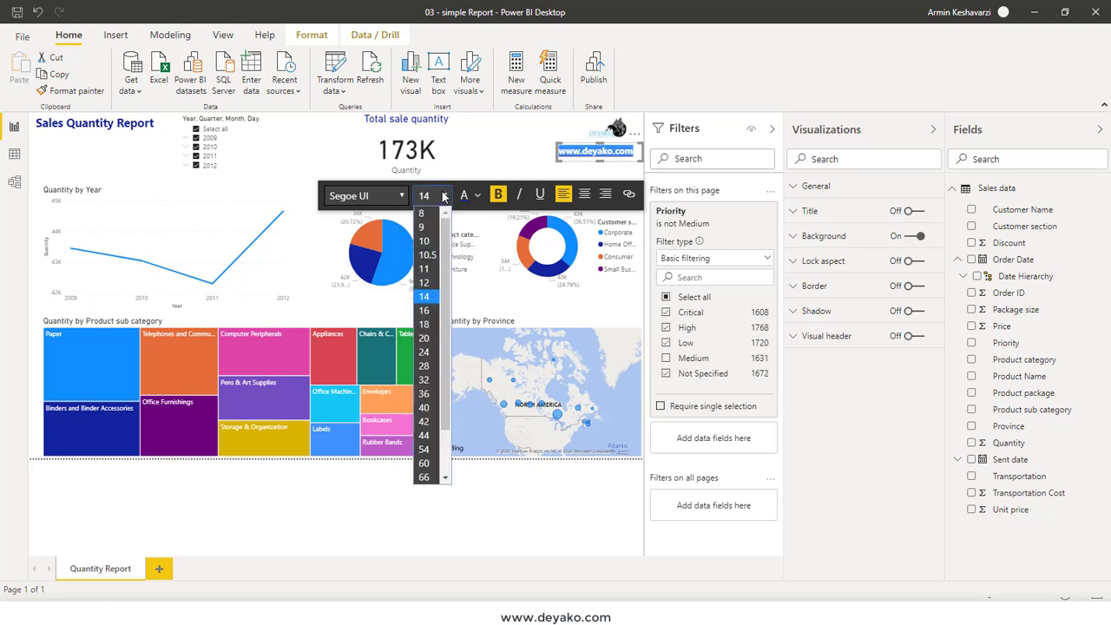
pyautogui.click(424, 339)
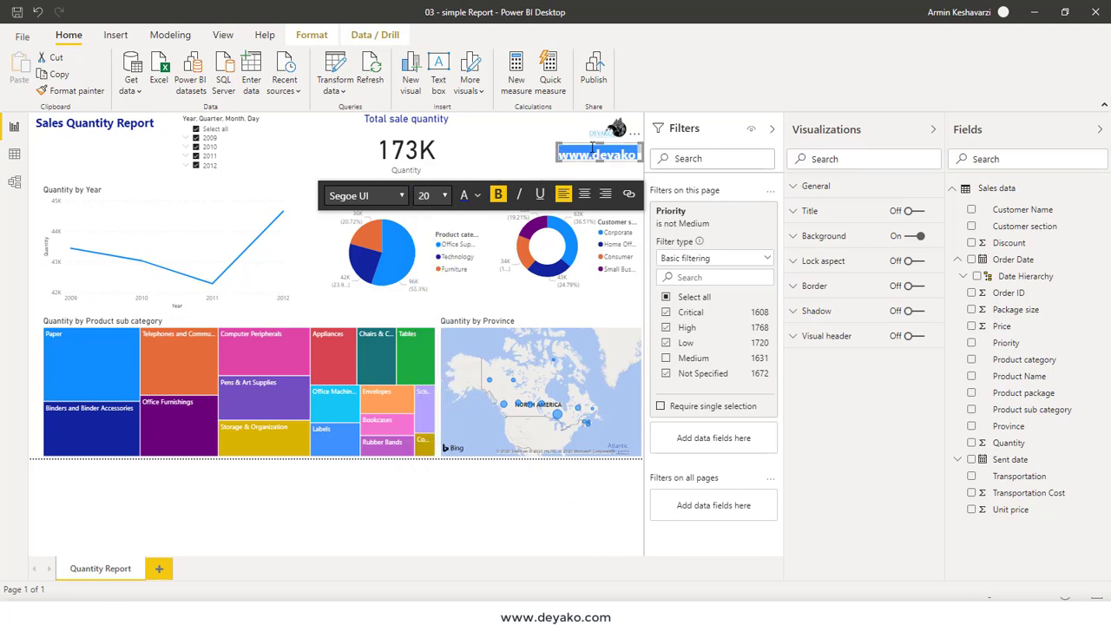
pyautogui.moveTo(626, 146)
pyautogui.mouseDown()
pyautogui.moveTo(547, 153)
pyautogui.moveTo(582, 141)
pyautogui.mouseUp()
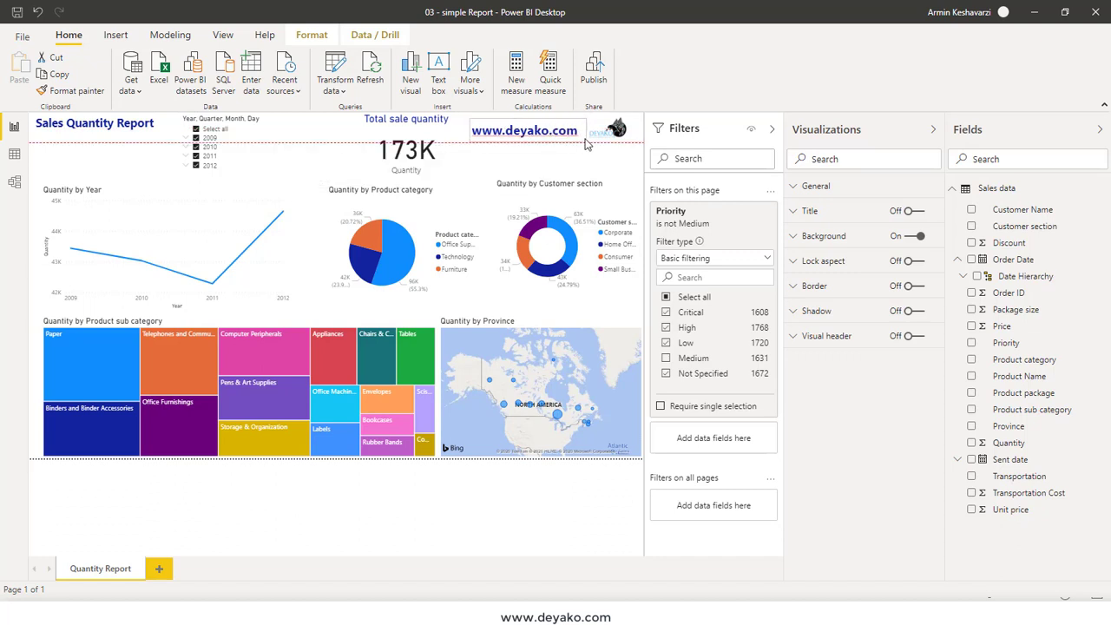
# Nudge the Total sale quantity card slightly right to finish the layout.
pyautogui.click(347, 149)
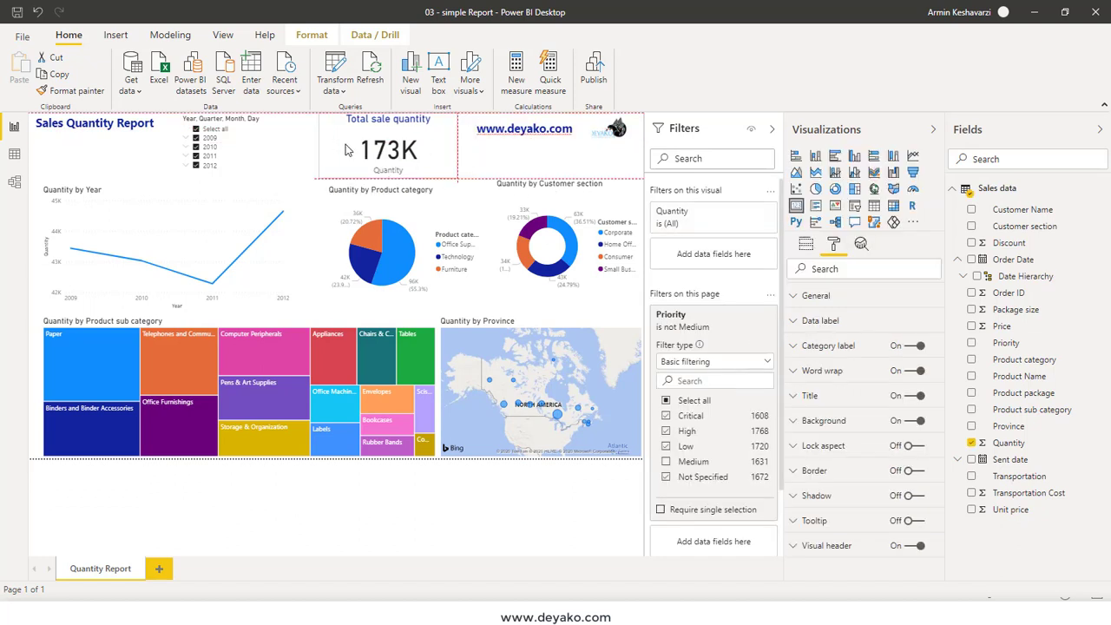
pyautogui.moveTo(345, 149); pyautogui.dragTo(352, 149)
pyautogui.moveTo(391, 243)
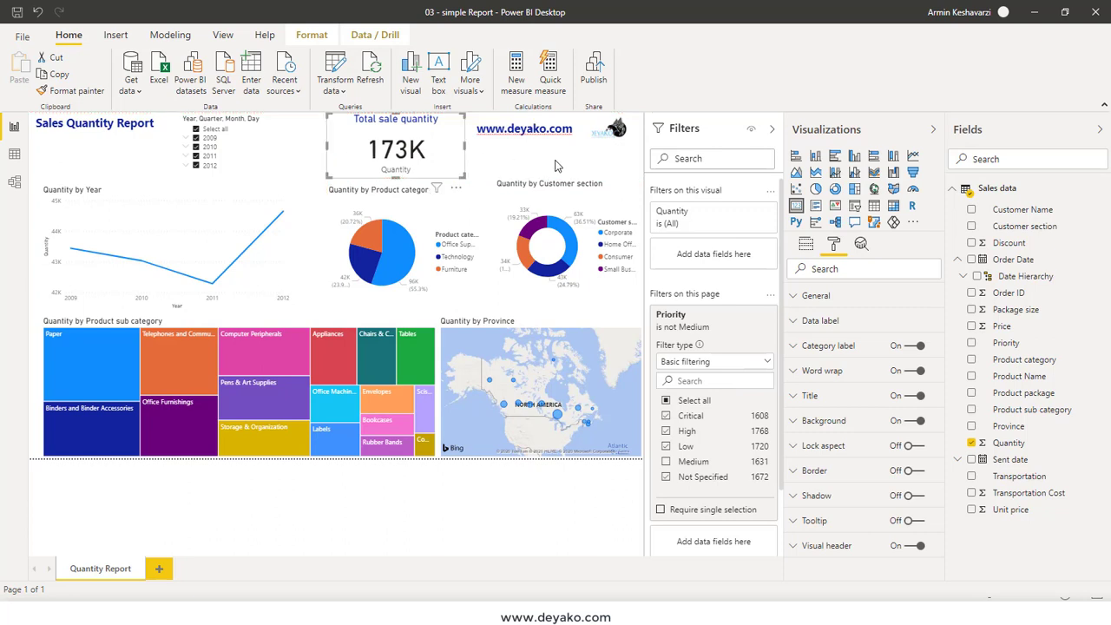
pyautogui.click(556, 166)
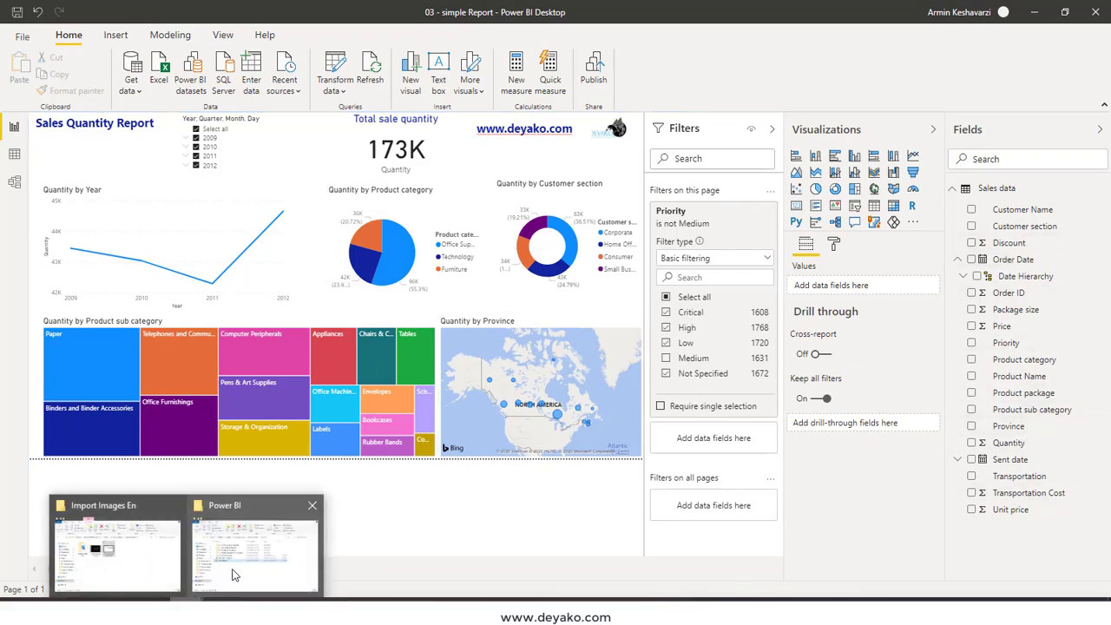
pyautogui.click(233, 556)
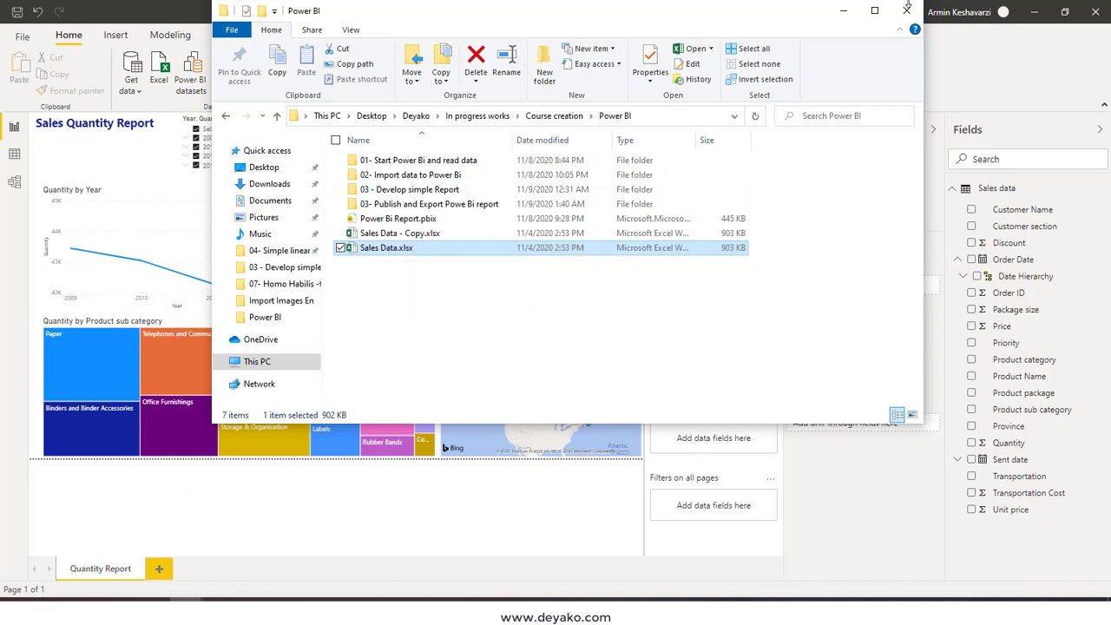
pyautogui.click(843, 11)
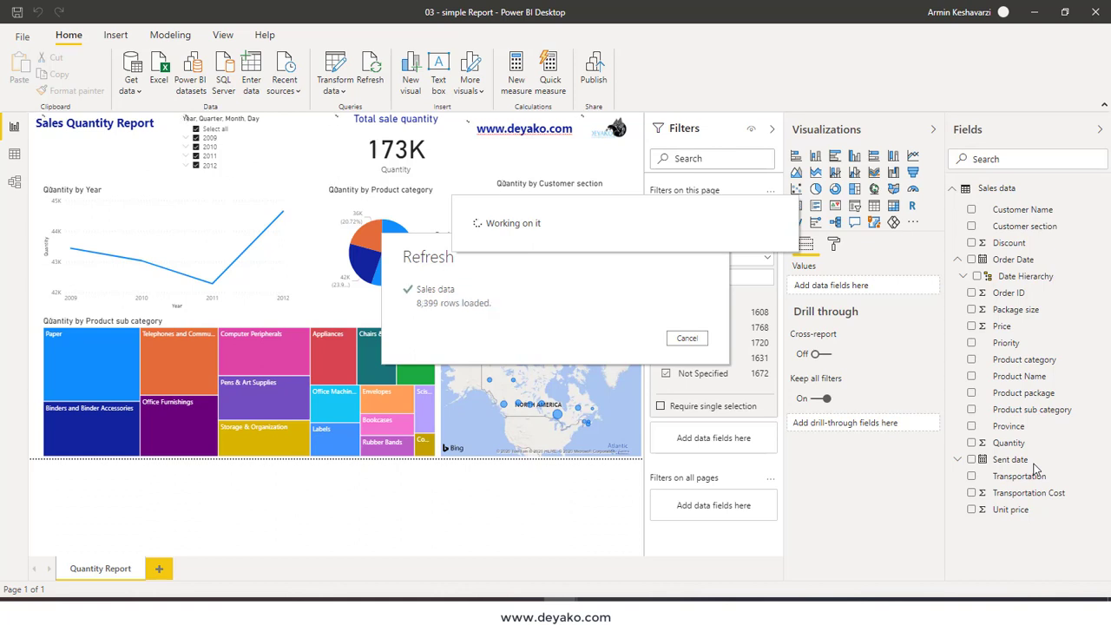
# Save and publish to My workspace, replacing the dataset, then open '03 - simple Report.pbix' online.
pyautogui.click(605, 77)
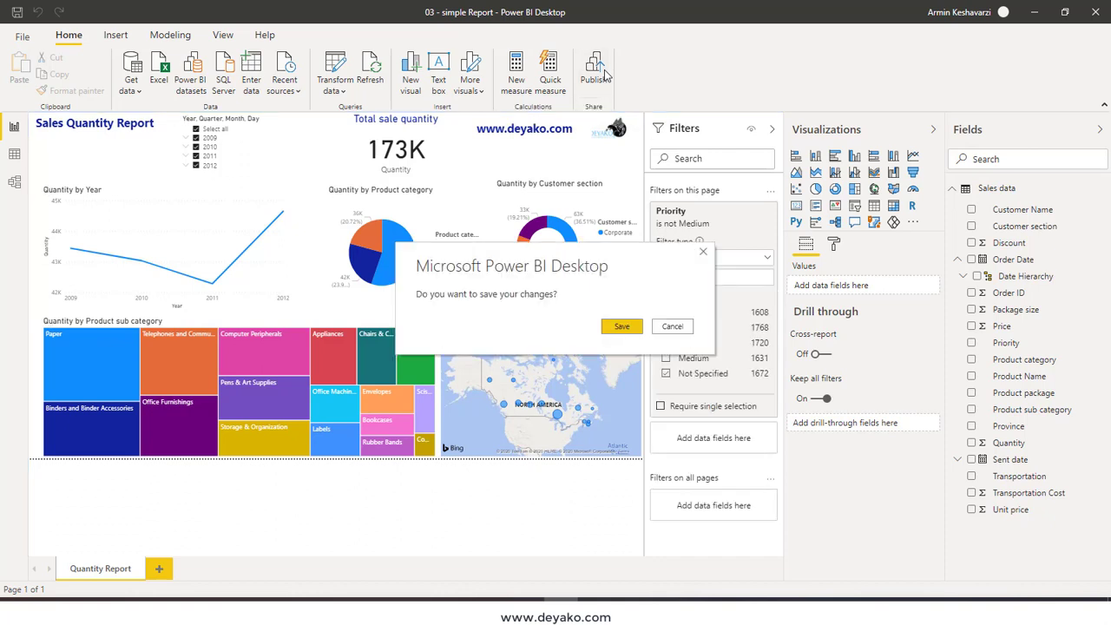
pyautogui.click(622, 328)
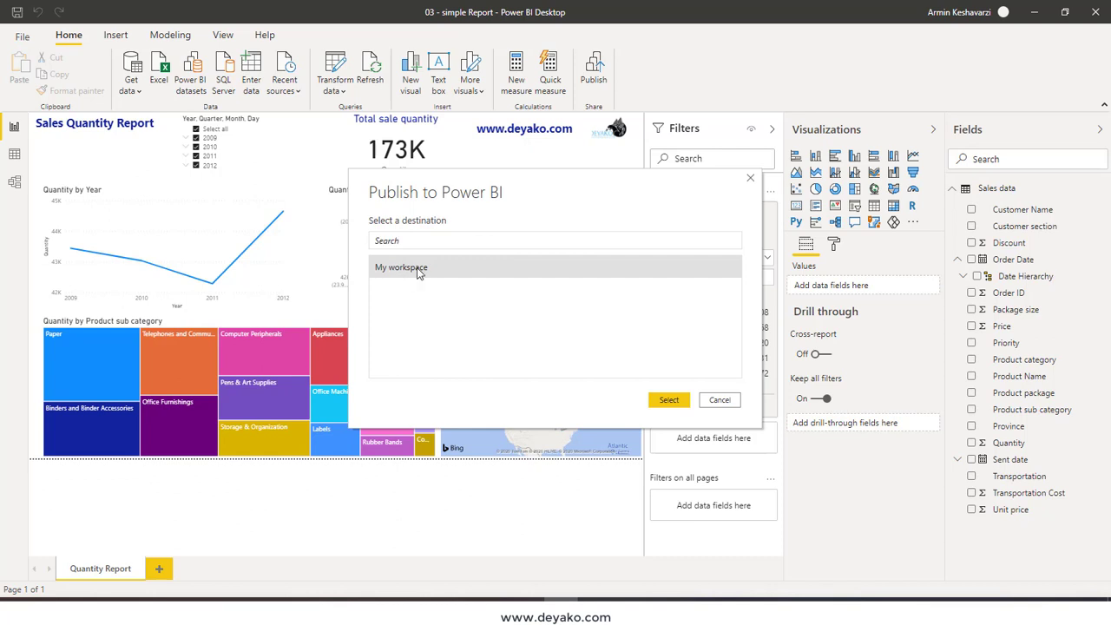
pyautogui.click(679, 402)
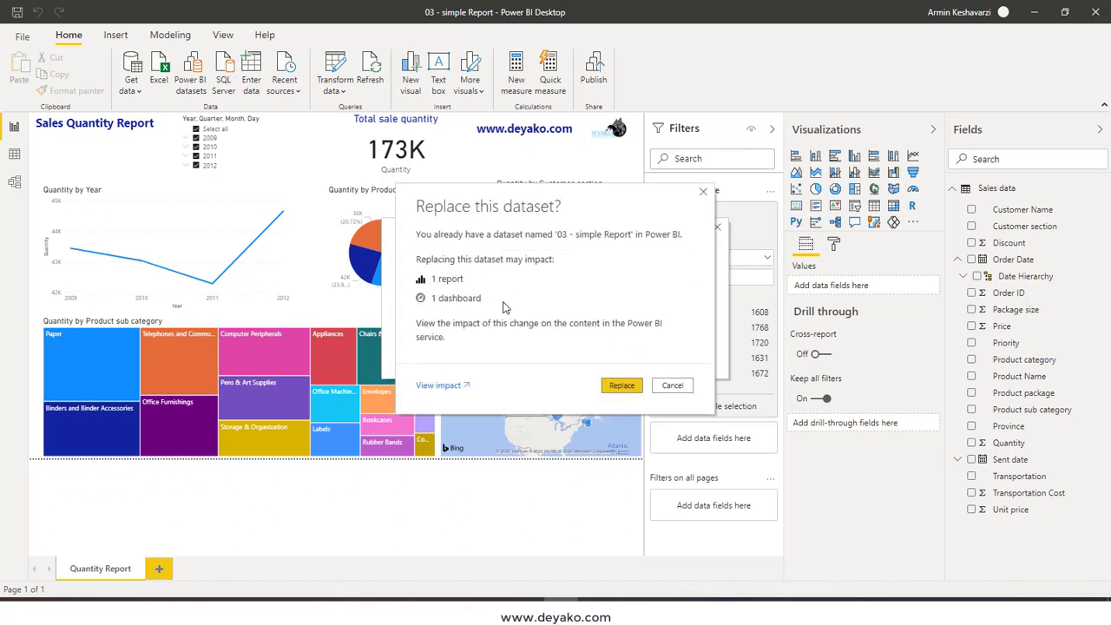
pyautogui.click(621, 387)
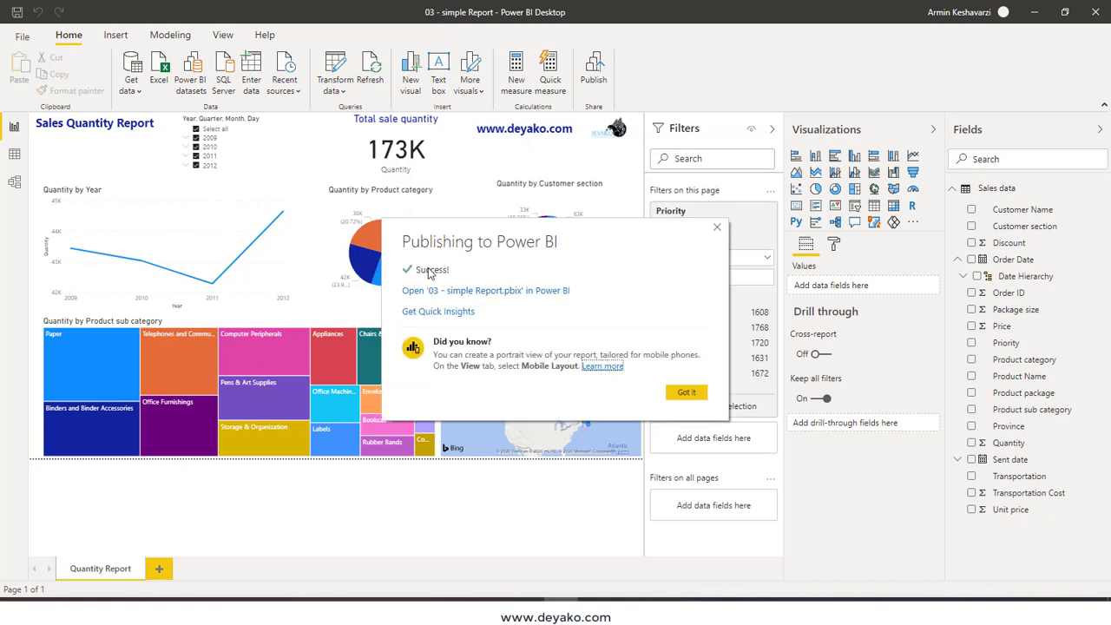
pyautogui.click(535, 291)
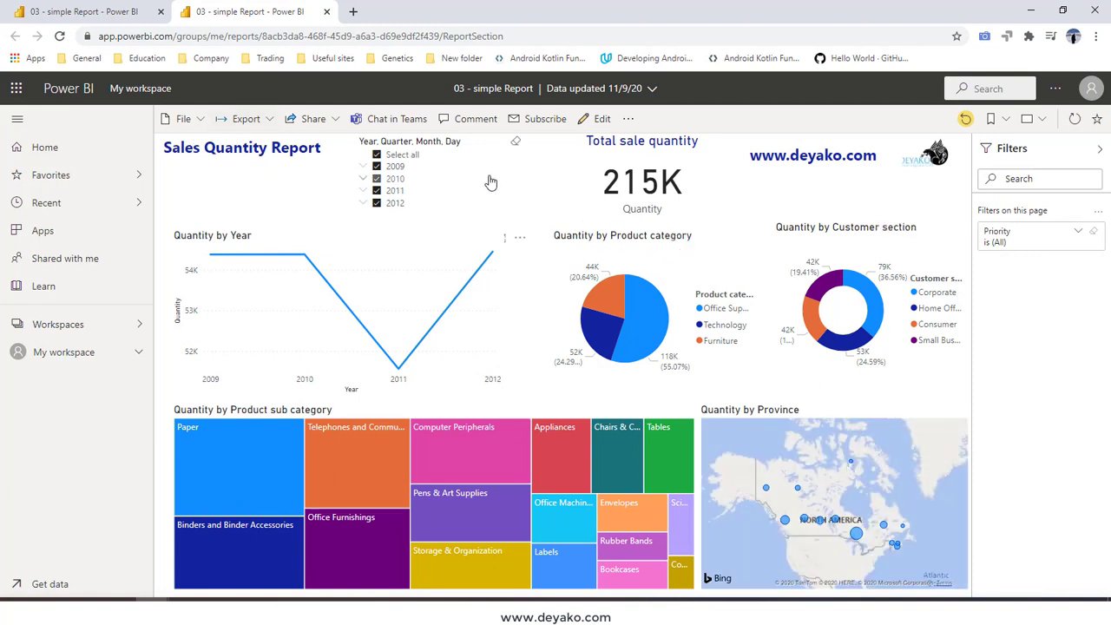
# Expand My workspace in the left navigation pane.
pyautogui.click(140, 352)
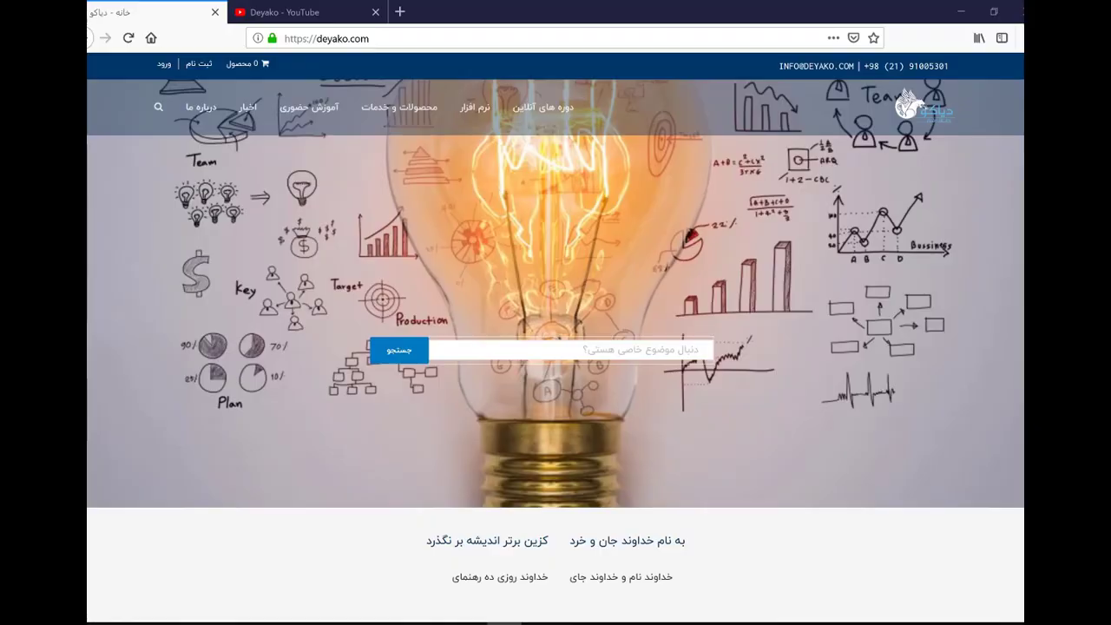
# Switch to the Deyako - YouTube tab in Firefox.
pyautogui.click(312, 14)
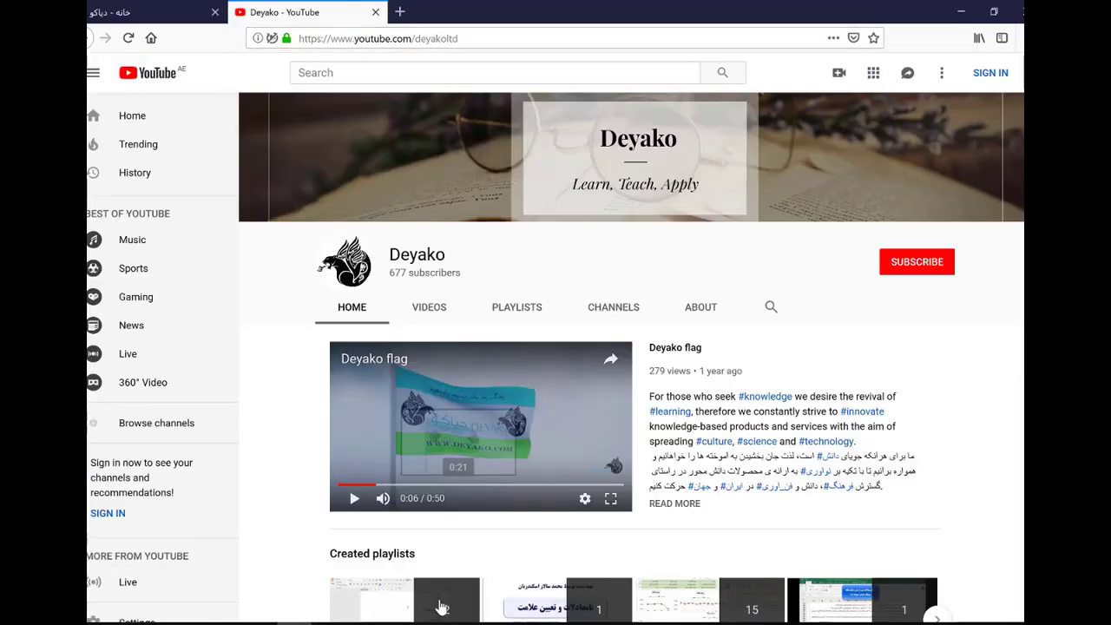